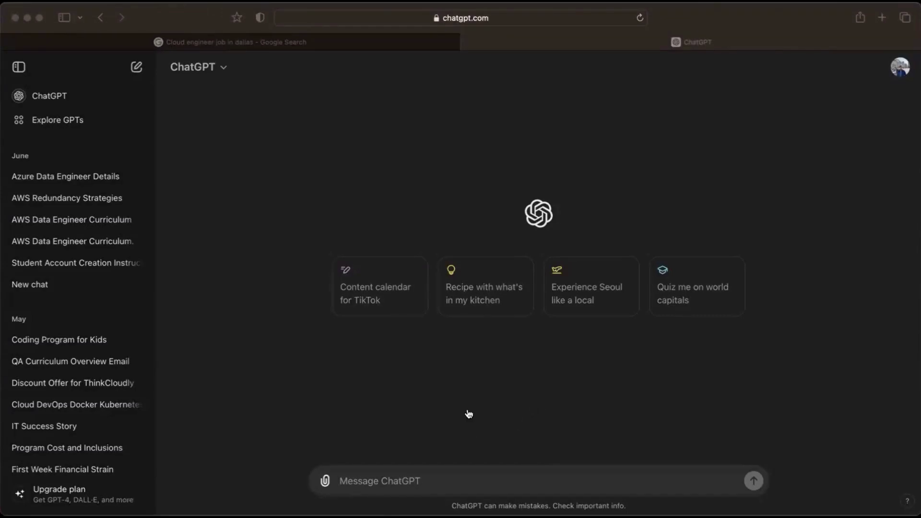
Step: Expand and review the job highlights of the Cloud Engineer (MSP Entry Level 1) posting in the Google job search
{"action": "left_click", "coordinate": [508, 357]}
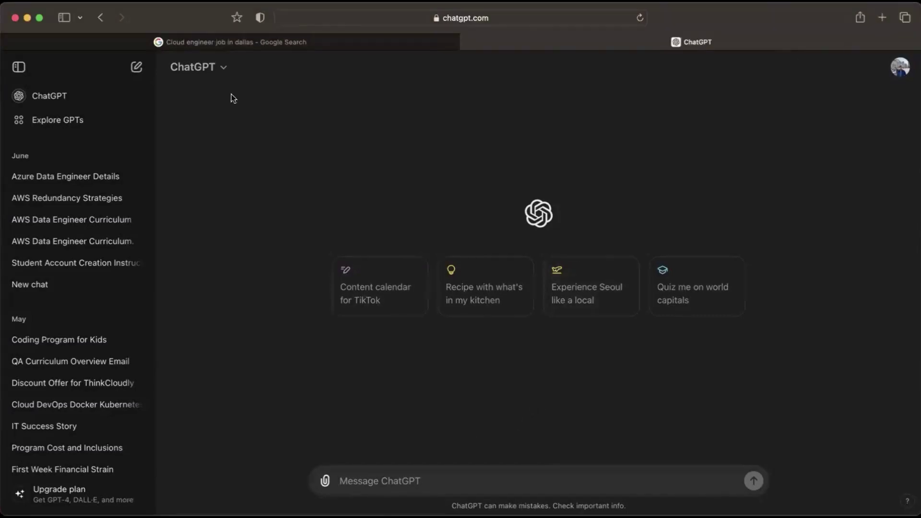
{"action": "left_click", "coordinate": [349, 34]}
{"action": "left_click", "coordinate": [592, 46]}
{"action": "left_click", "coordinate": [411, 476]}
{"action": "left_click", "coordinate": [283, 42]}
{"action": "scroll", "coordinate": [583, 311], "scroll_direction": "down", "scroll_amount": 3}
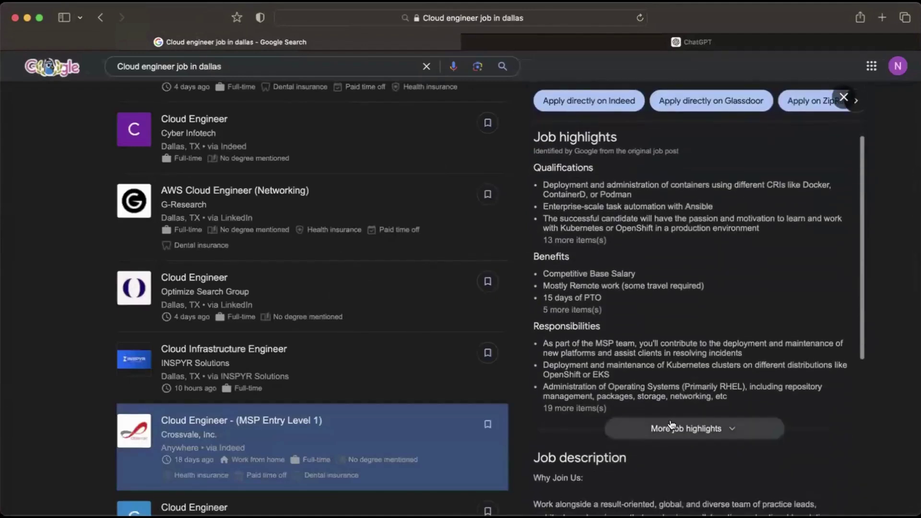
{"action": "left_click", "coordinate": [671, 425]}
{"action": "scroll", "coordinate": [665, 391], "scroll_direction": "up", "scroll_amount": 2}
{"action": "scroll", "coordinate": [665, 389], "scroll_direction": "down", "scroll_amount": 3}
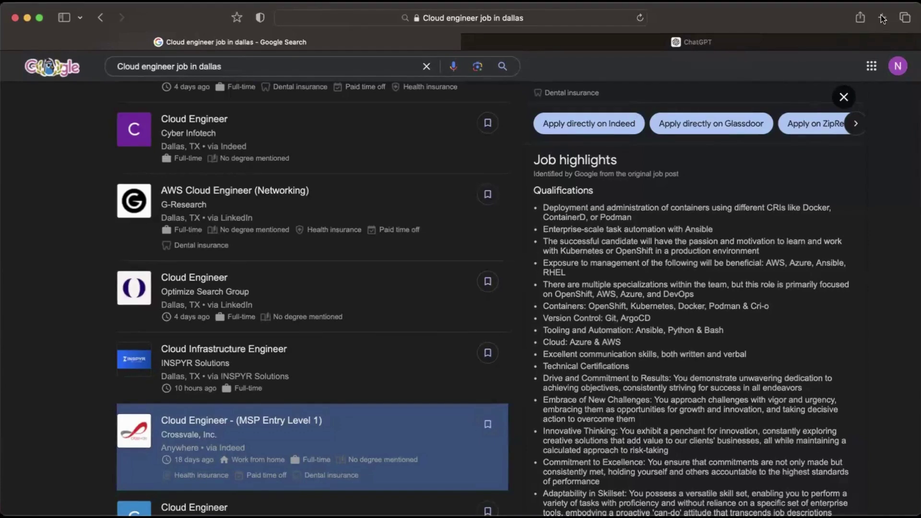
Step: Draft a numbered list in the ChatGPT message: "1. Your Resume details", "2. Roles & Responsibilities", "3. Company Details"
{"action": "left_click", "coordinate": [655, 44]}
{"action": "type", "text": "1"}
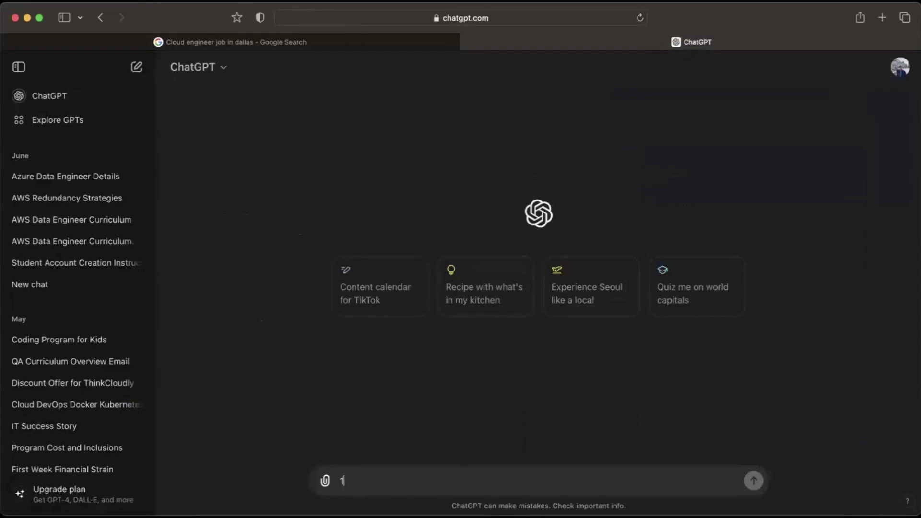
{"action": "type", "text": ". Your Resum"}
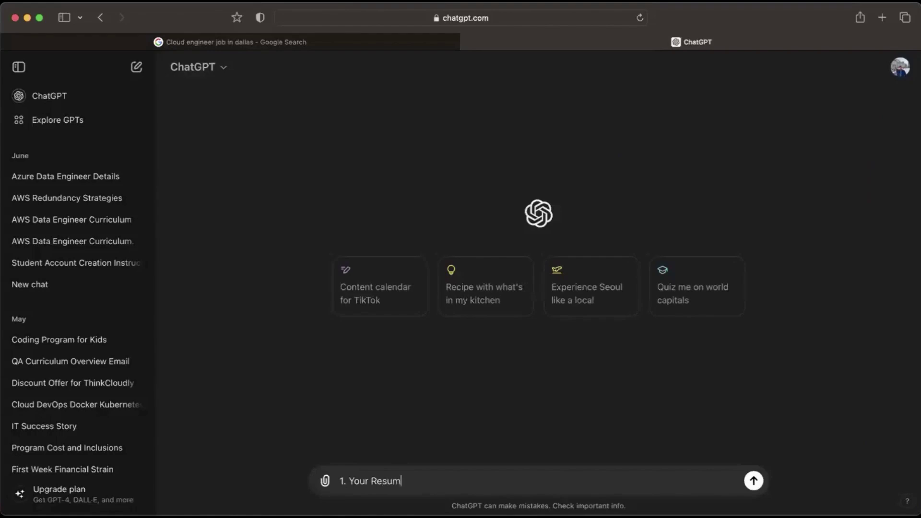
{"action": "type", "text": "e details"}
{"action": "key", "text": "shift+Return"}
{"action": "type", "text": "2."}
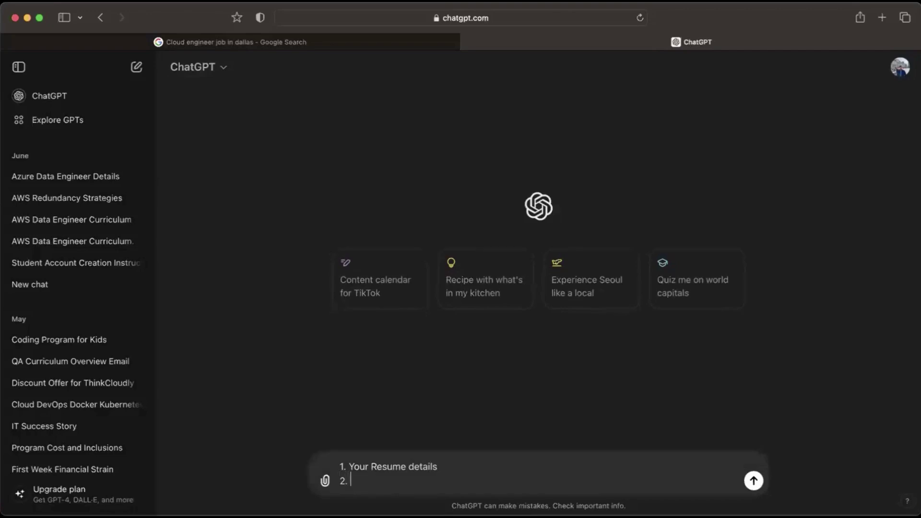
{"action": "type", "text": " Roles & Responsibilities"}
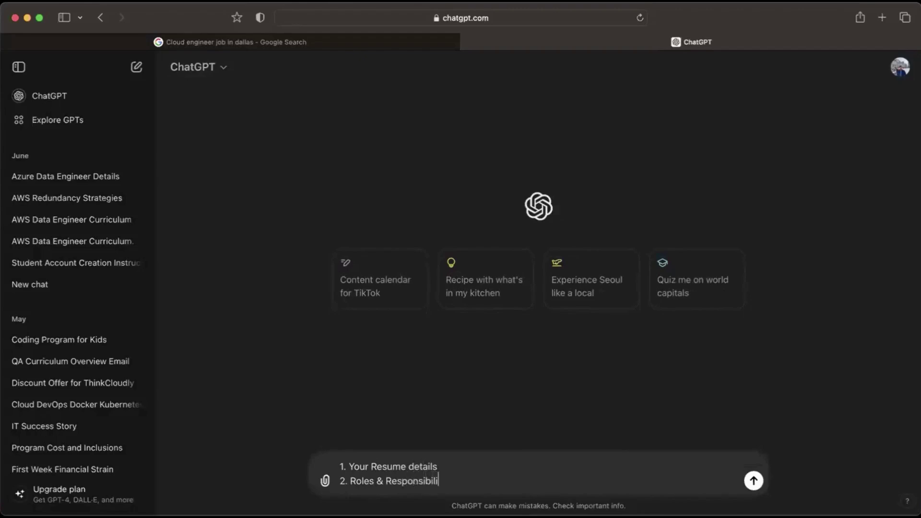
{"action": "key", "text": "shift+Return"}
{"action": "type", "text": "3. Company Details"}
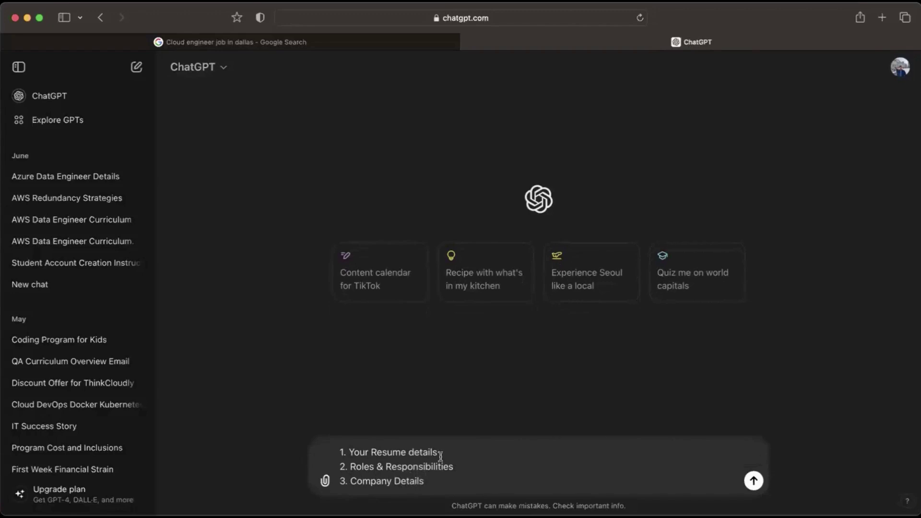
Step: Clear the entire three-item list from the message draft
{"action": "left_click_drag", "start_coordinate": [430, 479], "coordinate": [316, 428]}
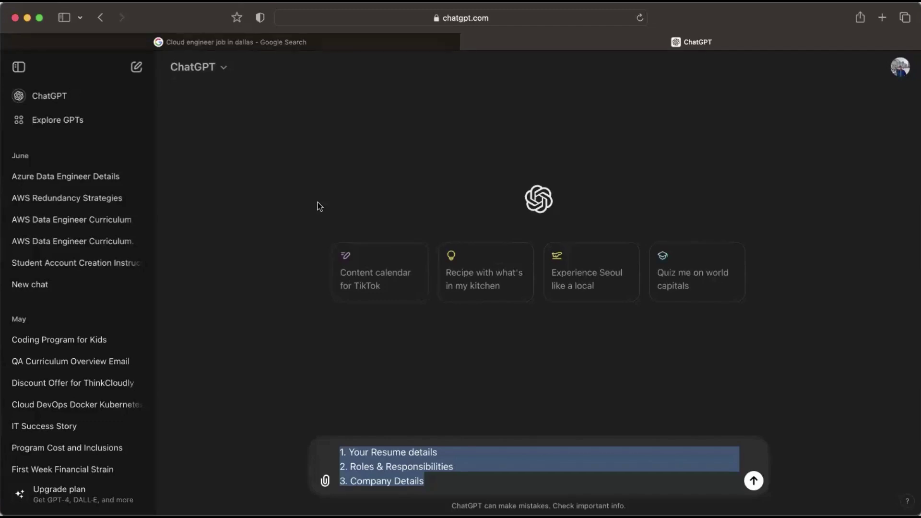
{"action": "left_click_drag", "start_coordinate": [455, 481], "coordinate": [299, 451]}
{"action": "key", "text": "BackSpace"}
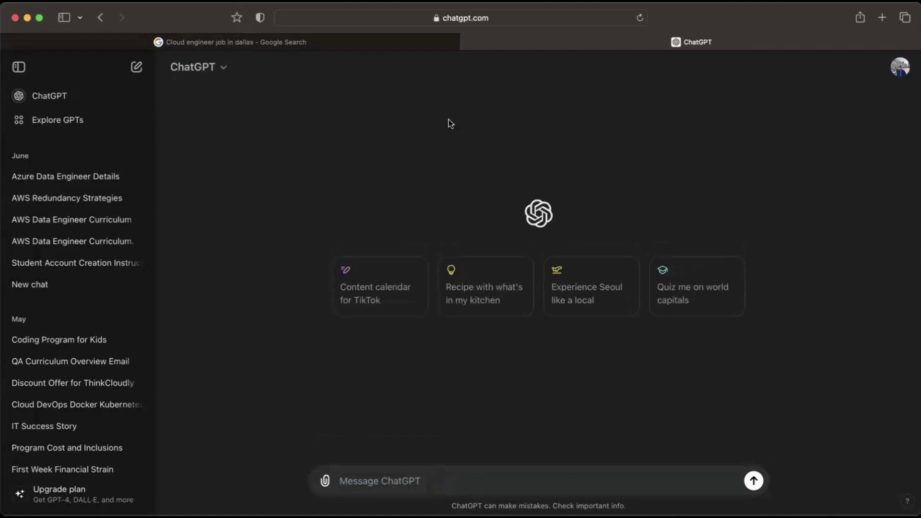
Step: Begin the ChatGPT message with "I want to create a cover letter for a cloud engineer profile and its the role with google. I am listing down"
{"action": "left_click", "coordinate": [402, 44]}
{"action": "scroll", "coordinate": [647, 296], "scroll_direction": "down", "scroll_amount": 2}
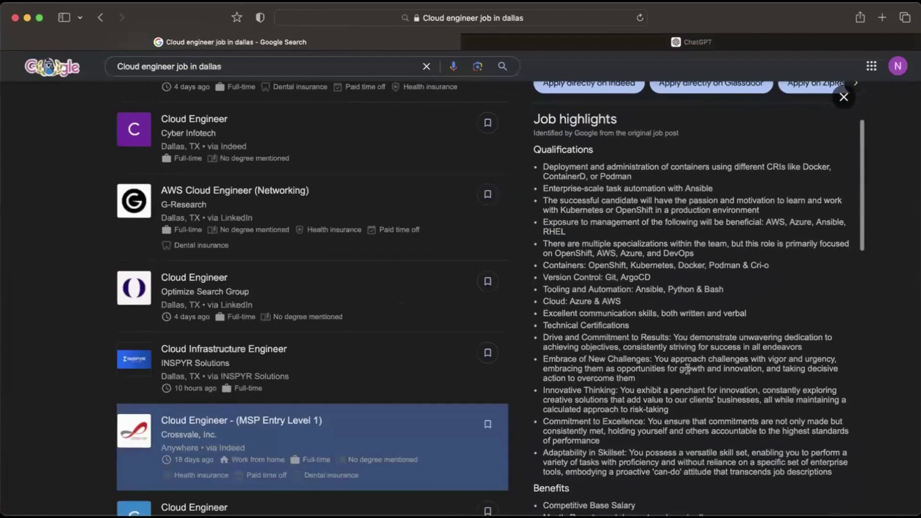
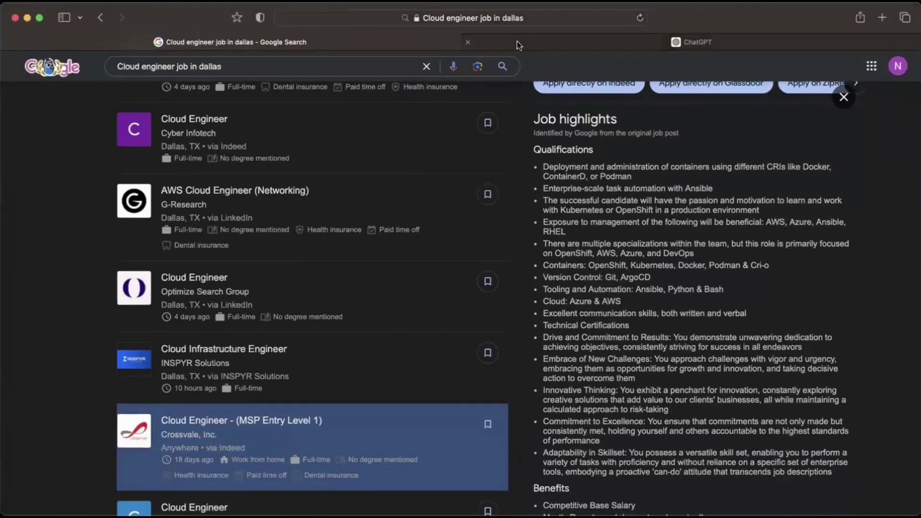
{"action": "left_click", "coordinate": [690, 42]}
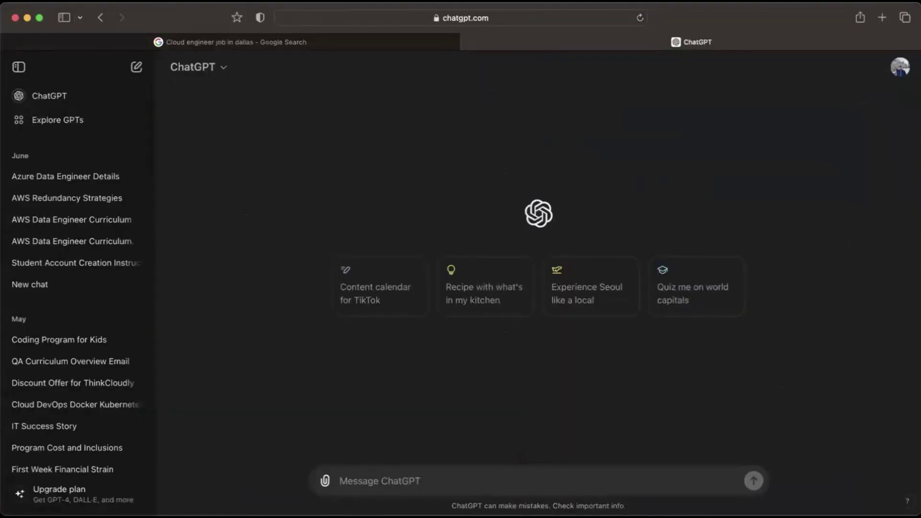
{"action": "type", "text": "I want to crea"}
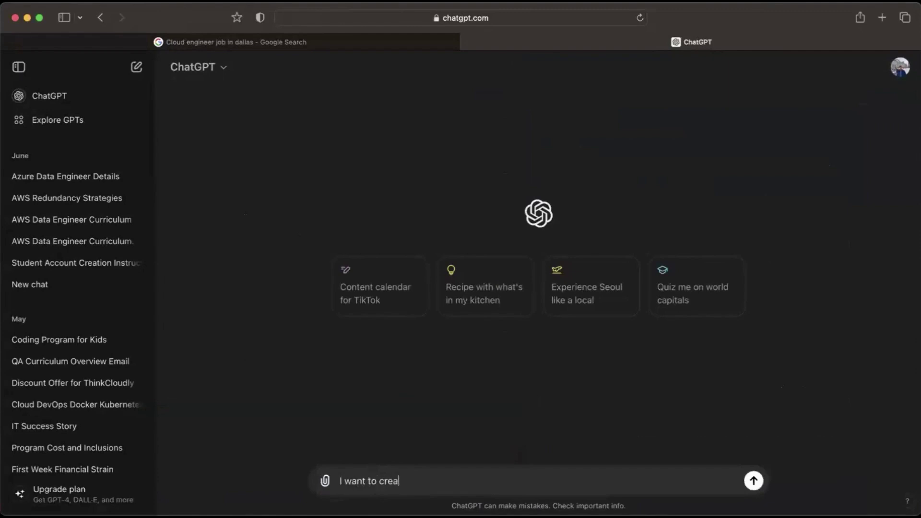
{"action": "type", "text": "te a cover letter for a cloud engineer profile on"}
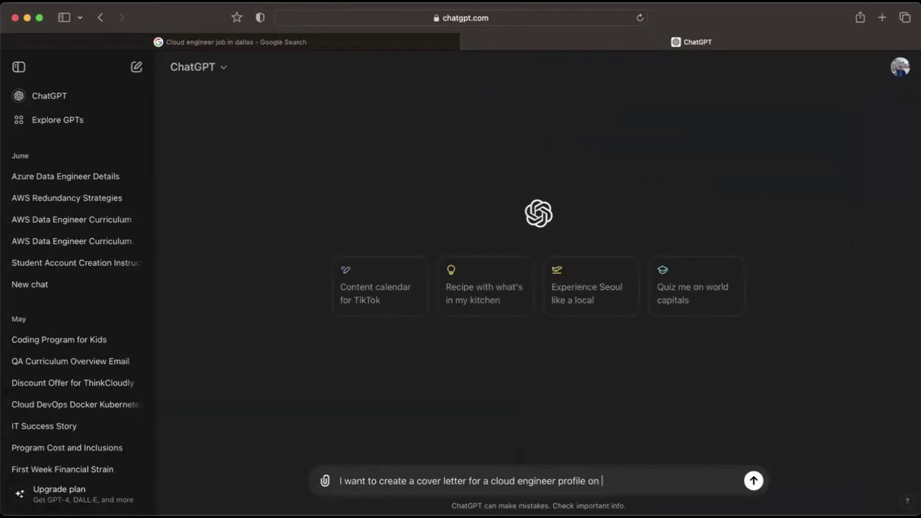
{"action": "key", "text": "BackSpace"}
{"action": "key", "text": "BackSpace"}
{"action": "type", "text": "and its the role with"}
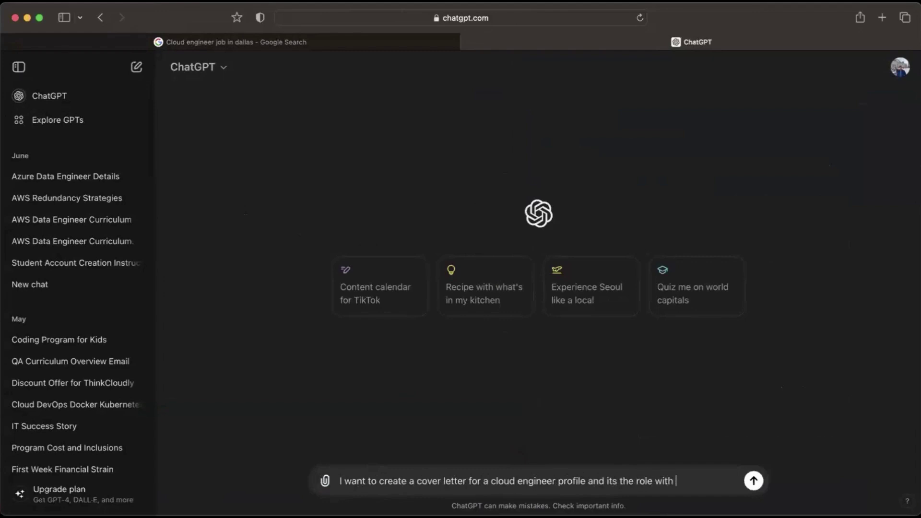
{"action": "type", "text": " google. I am listing dow"}
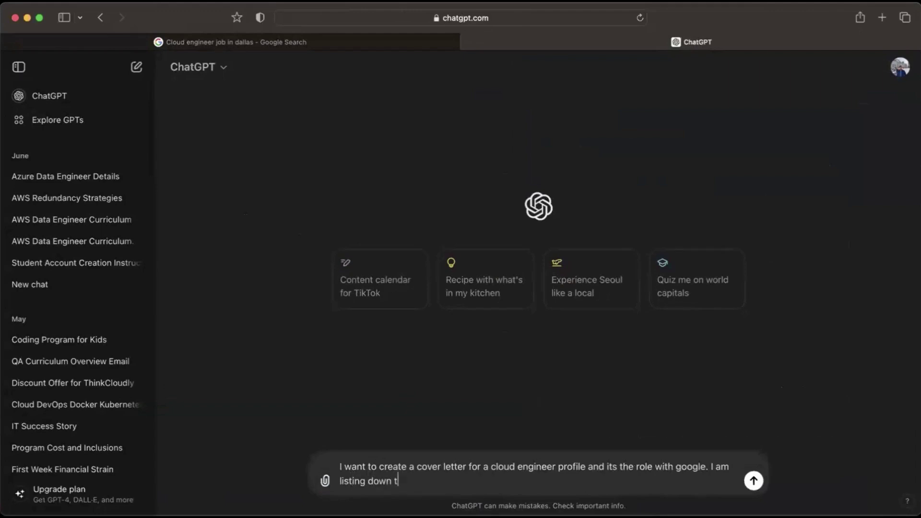
Step: Complete the message's second sentence with "my experience, some roles and responsibilities and company details." and add a blank line below it
{"action": "type", "text": "n my experience, m"}
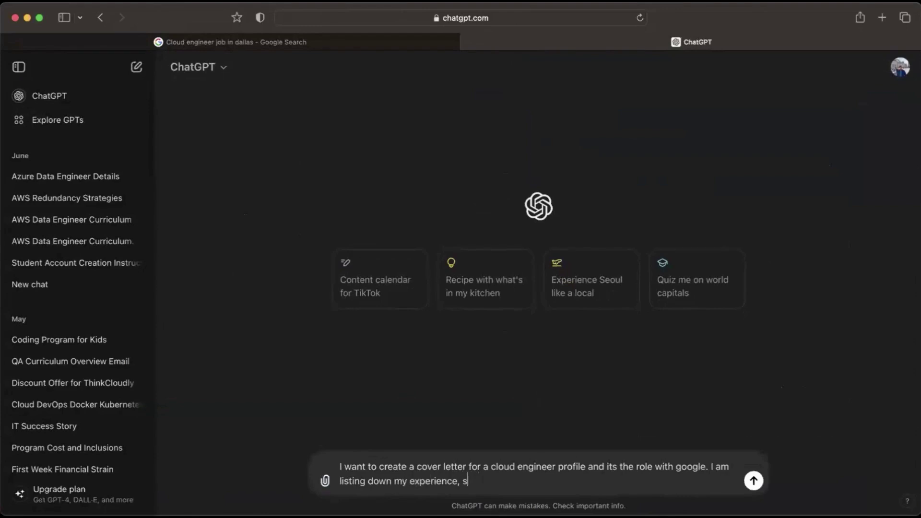
{"action": "type", "text": "ome roles and respons"}
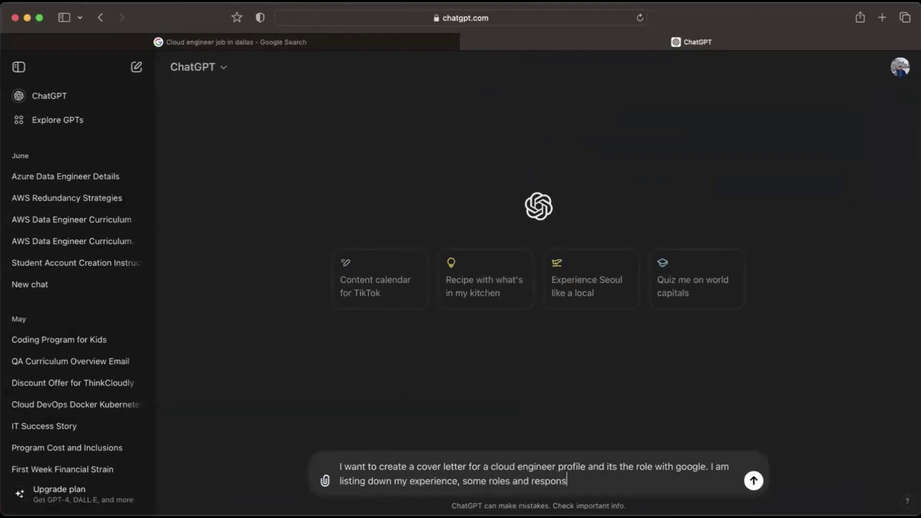
{"action": "type", "text": "ibilities and com"}
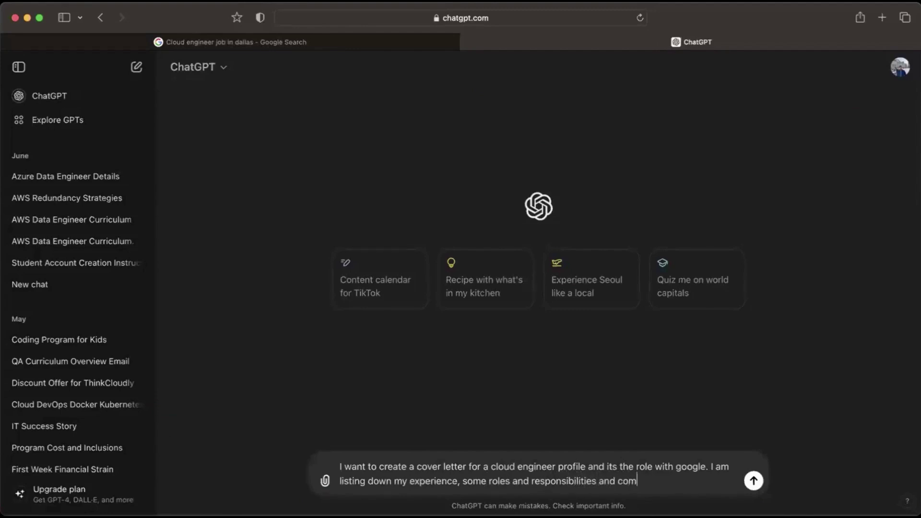
{"action": "type", "text": "pany details."}
{"action": "key", "text": "shift+Return"}
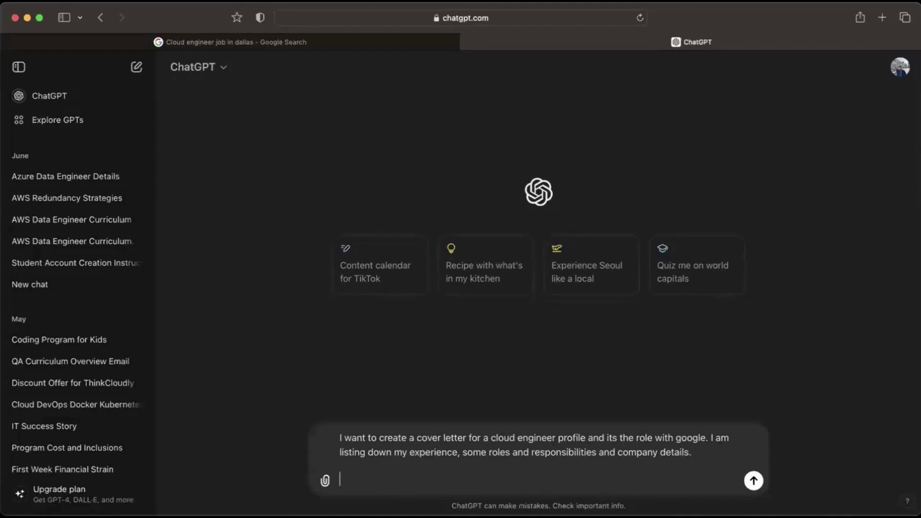
Step: Remove "and its the role with google" from the prompt and end the first sentence with a period after "profile"
{"action": "left_click_drag", "start_coordinate": [701, 438], "coordinate": [652, 438]}
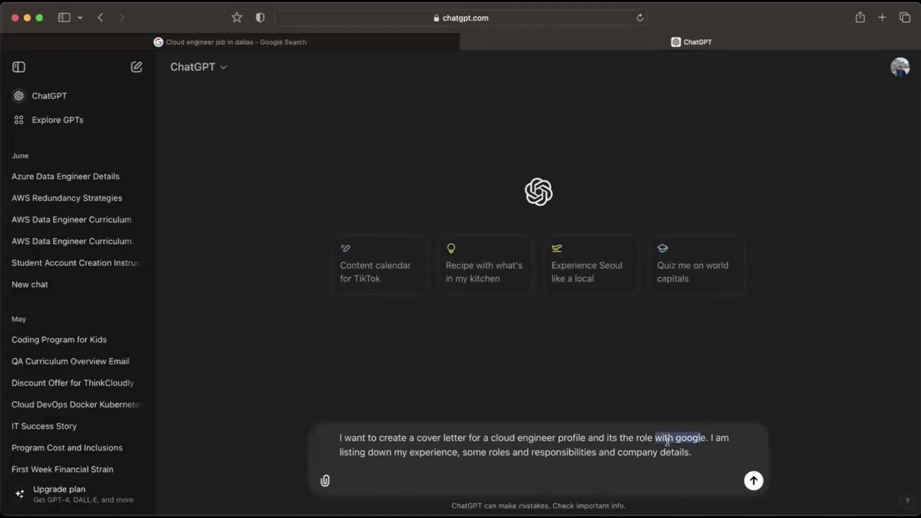
{"action": "left_click", "coordinate": [679, 447]}
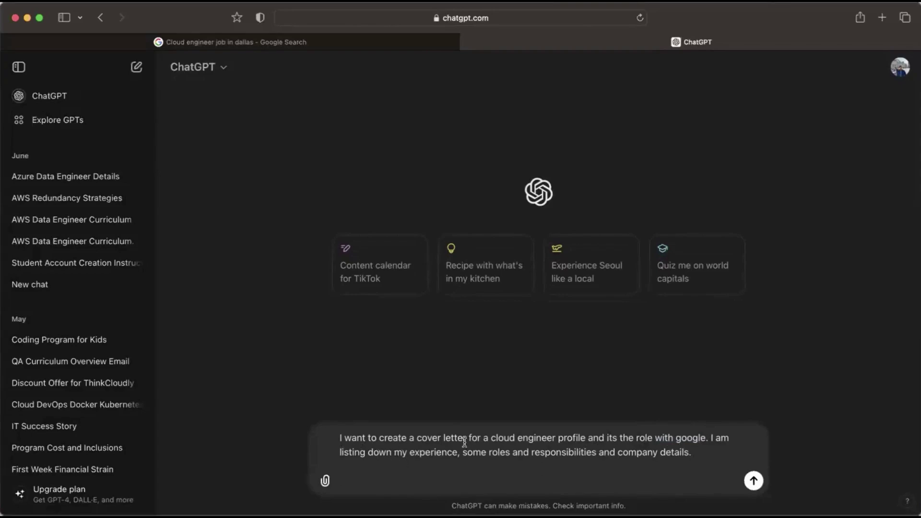
{"action": "left_click_drag", "start_coordinate": [464, 441], "coordinate": [588, 430]}
{"action": "key", "text": "Down"}
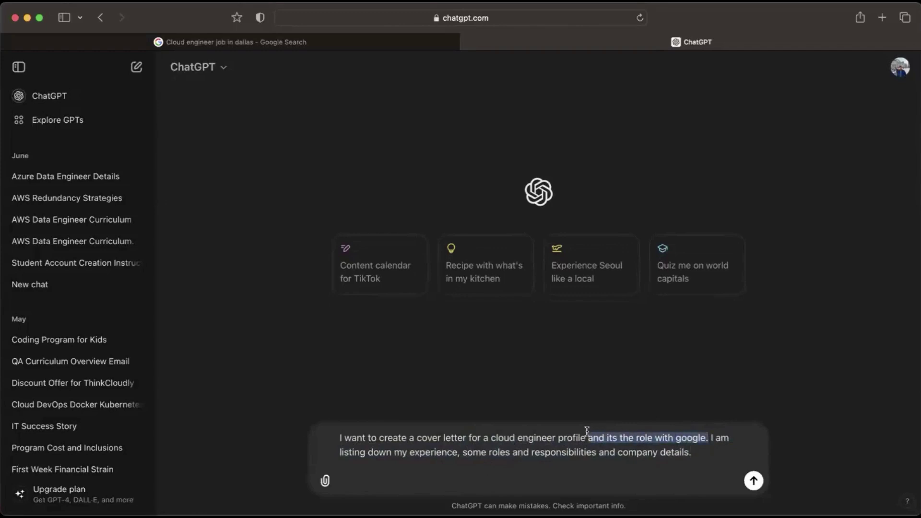
{"action": "key", "text": "BackSpace"}
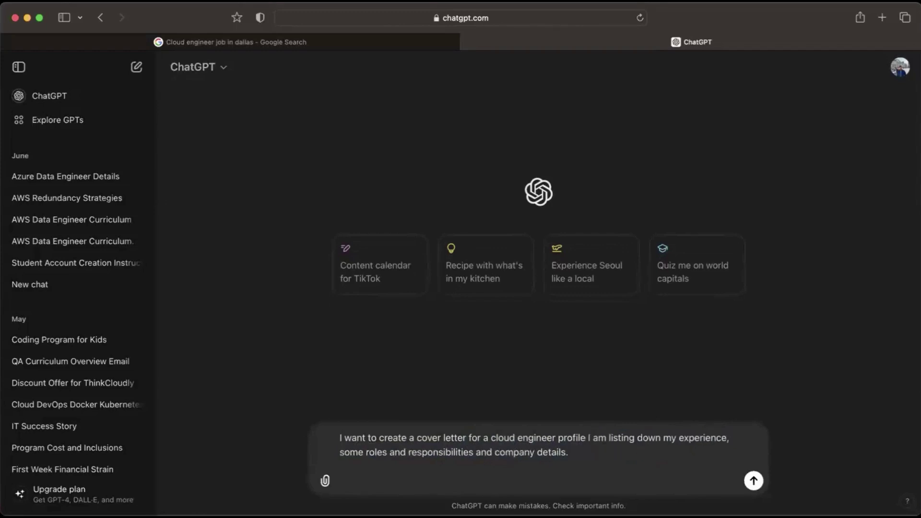
{"action": "type", "text": "."}
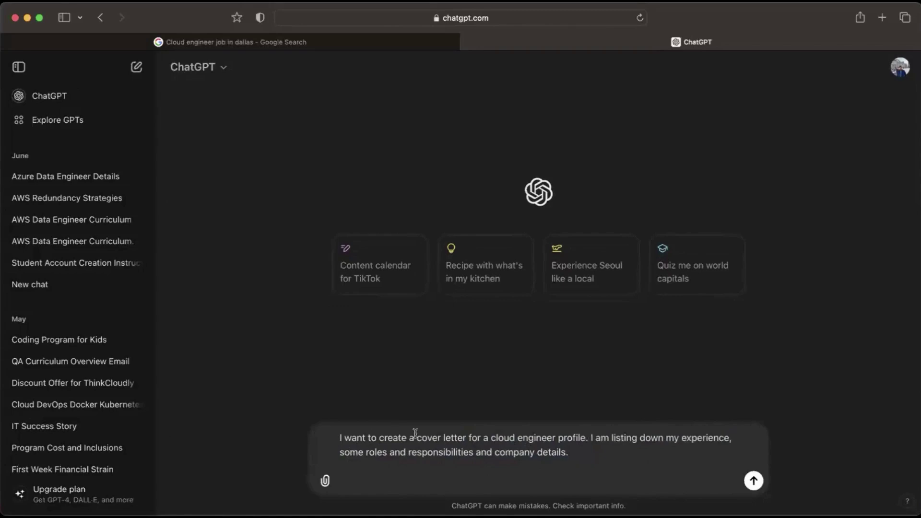
{"action": "left_click_drag", "start_coordinate": [493, 437], "coordinate": [633, 451]}
{"action": "left_click", "coordinate": [599, 439]}
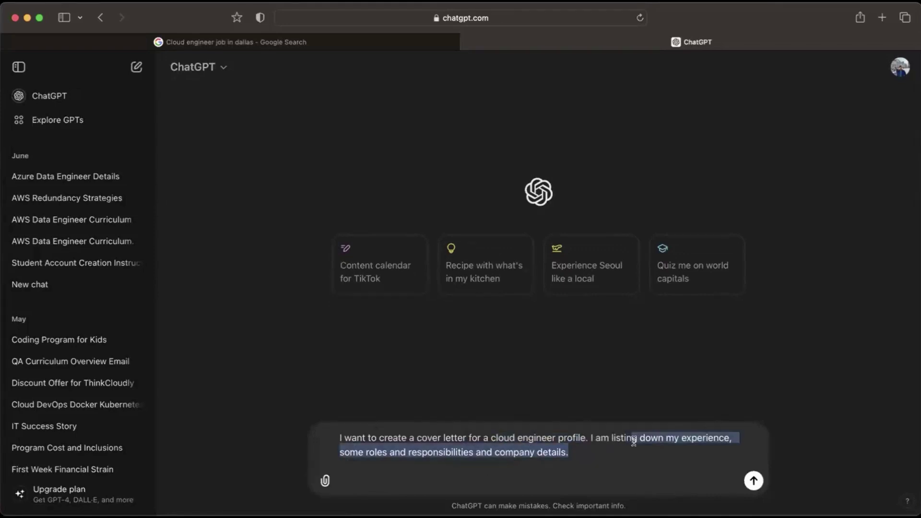
{"action": "left_click", "coordinate": [660, 442]}
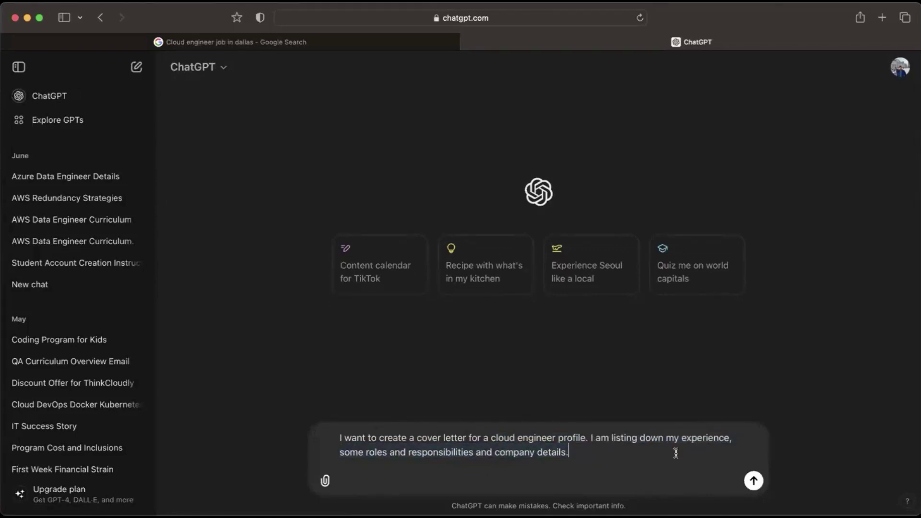
{"action": "left_click_drag", "start_coordinate": [357, 447], "coordinate": [456, 459]}
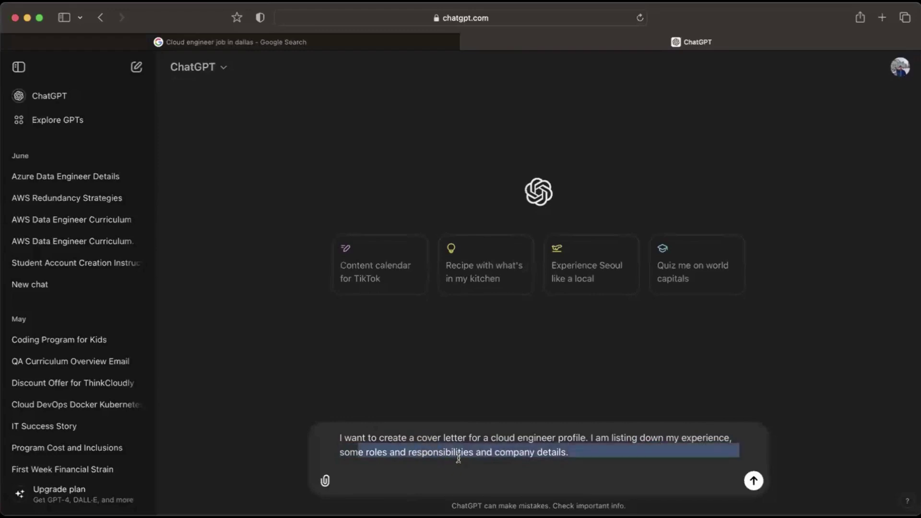
Step: Add an "Experience:" heading to the prompt, followed by the summary starting "Highly skilled and results-driven AWS Cloud & DevOps Engineer with 5+ years of experience"
{"action": "left_click", "coordinate": [589, 464]}
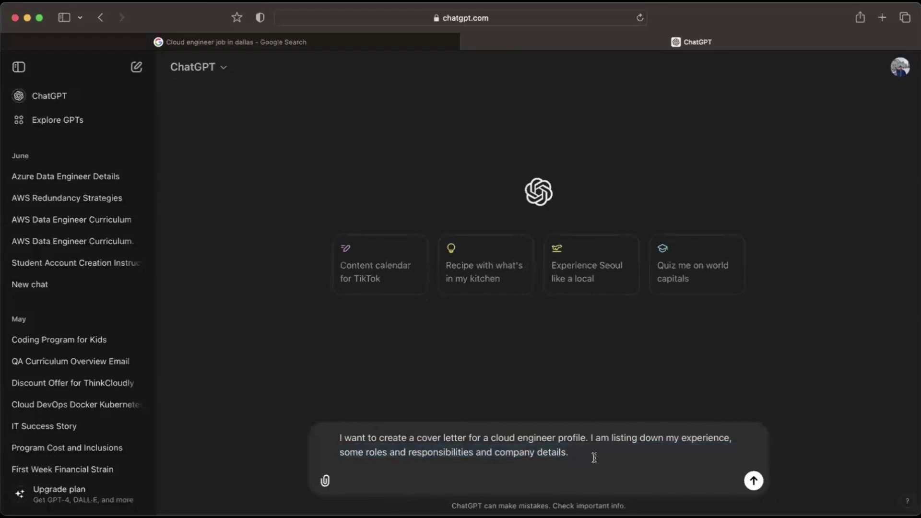
{"action": "key", "text": "shift+Return"}
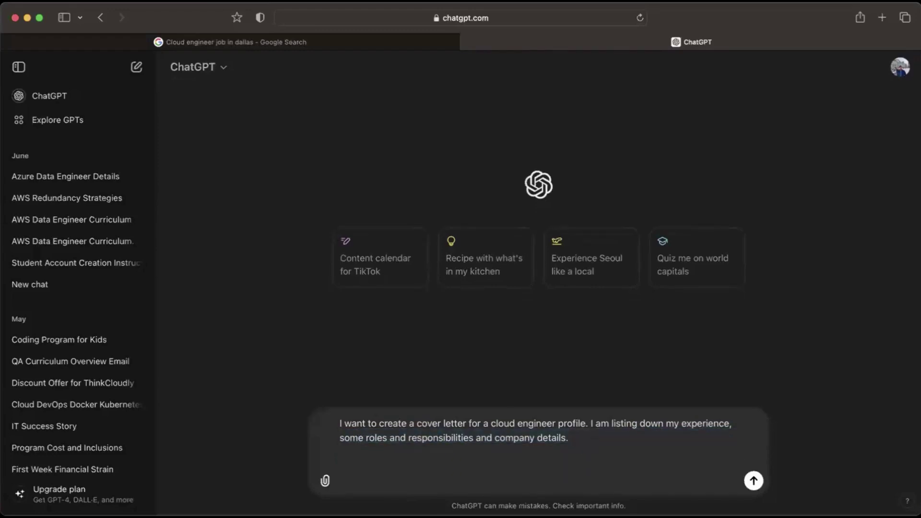
{"action": "type", "text": "Experience:"}
{"action": "key", "text": "shift+Return"}
{"action": "type", "text": "Highly skilled and results-driven AWS Cloud & DevOps Engineer with 5+ years of experience seeking a challenging position to utilize my expertise in designing, implementing, and managing scalable cloud infrastructure solutions. Proven track record of optimizing system performance, ensuring high availability, and driving cost efficiency. Proficient in Docker and Kubernetes, adept at orchestrating containerized applications and managing clusters efficiently to streamline deployment processes and enhance scalability. Strong ability to collaborate with cross-functional teams to deliver innovative solutions."}
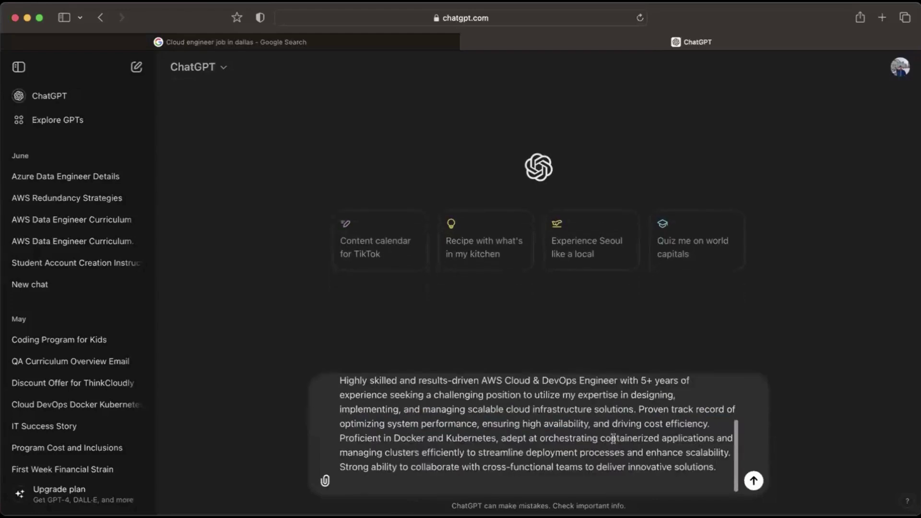
{"action": "scroll", "coordinate": [608, 440], "scroll_direction": "up", "scroll_amount": 1}
{"action": "scroll", "coordinate": [608, 440], "scroll_direction": "up", "scroll_amount": 1}
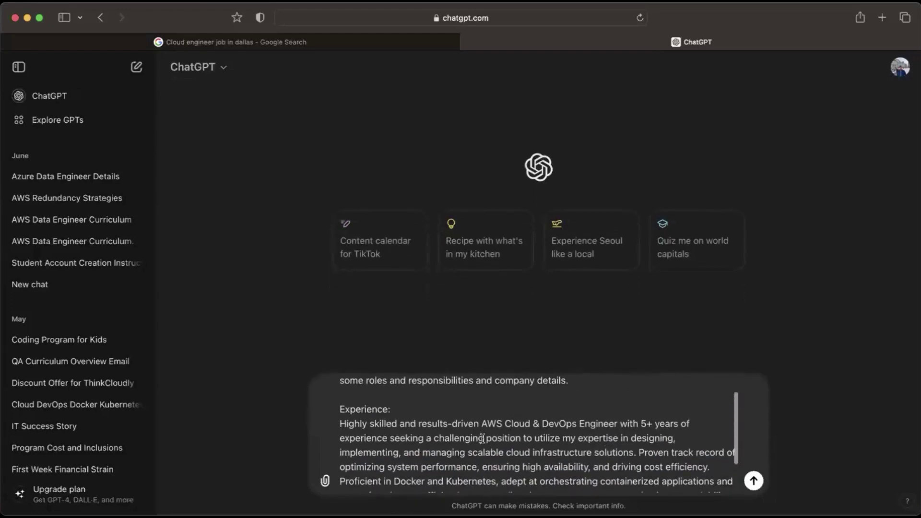
{"action": "scroll", "coordinate": [551, 461], "scroll_direction": "down", "scroll_amount": 3}
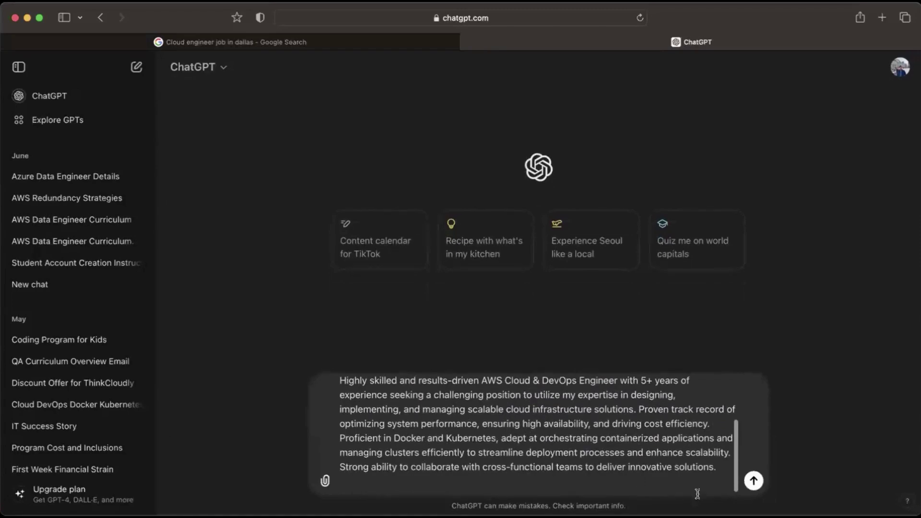
{"action": "key", "text": "shift+Return"}
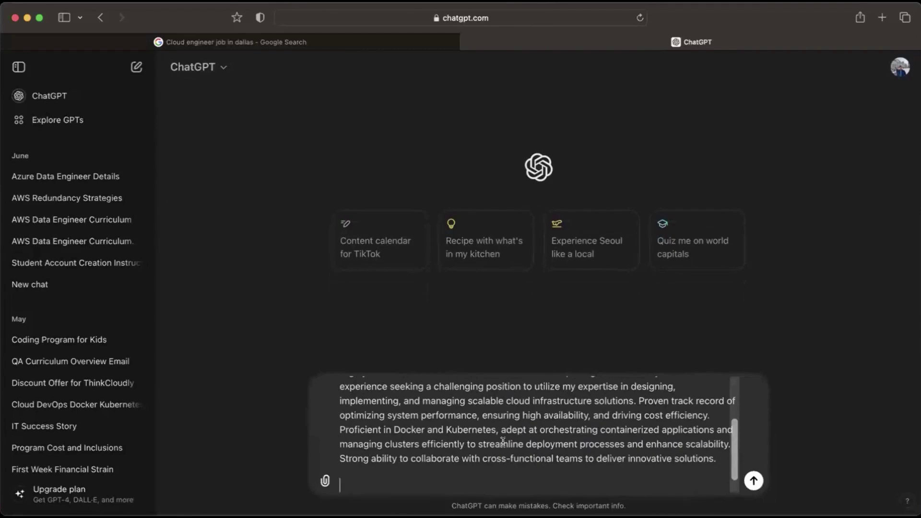
Step: Add a "Roles and Responsibilities:" heading below the experience summary, with a blank line under it
{"action": "scroll", "coordinate": [503, 442], "scroll_direction": "up", "scroll_amount": 5}
{"action": "left_click_drag", "start_coordinate": [368, 403], "coordinate": [483, 402]}
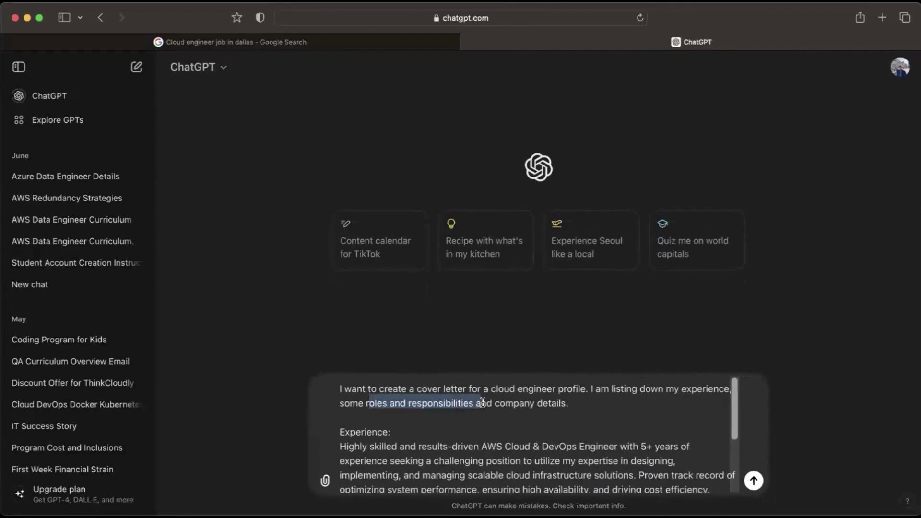
{"action": "scroll", "coordinate": [482, 402], "scroll_direction": "down", "scroll_amount": 5}
{"action": "left_click", "coordinate": [365, 477]}
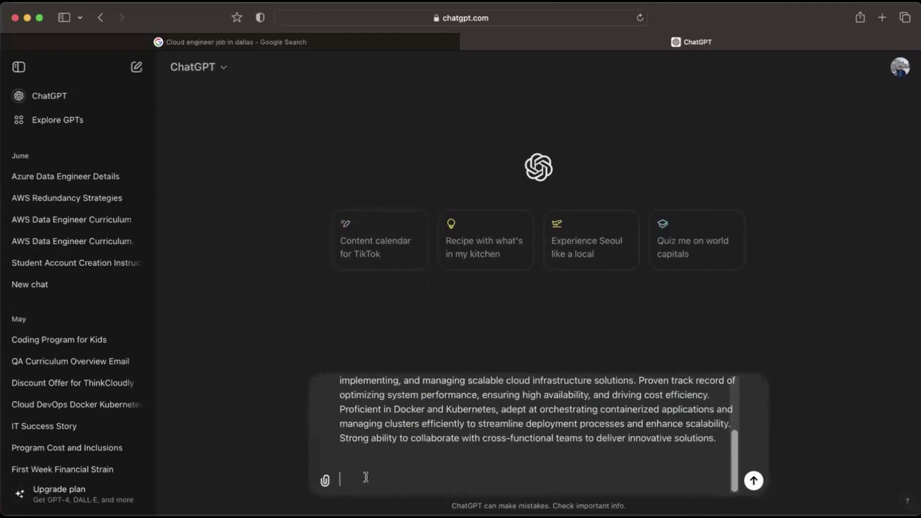
{"action": "type", "text": "Roles and Re"}
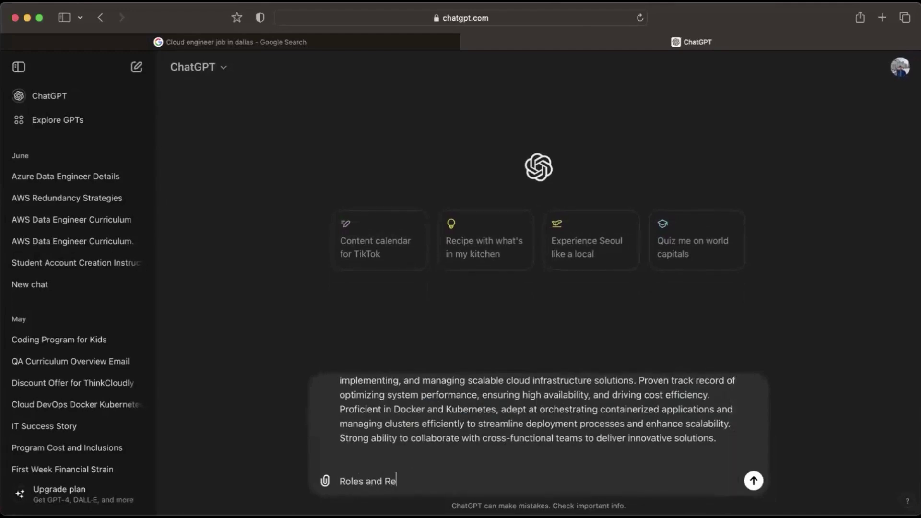
{"action": "type", "text": "sponsibilities:"}
{"action": "key", "text": "shift+Return"}
{"action": "key", "text": "shift+Return"}
Step: Copy the Crossvale Cloud Engineer posting's qualifications, from container deployment through "Tooling and Automation", into the ChatGPT prompt under the roles heading
{"action": "left_click", "coordinate": [301, 37]}
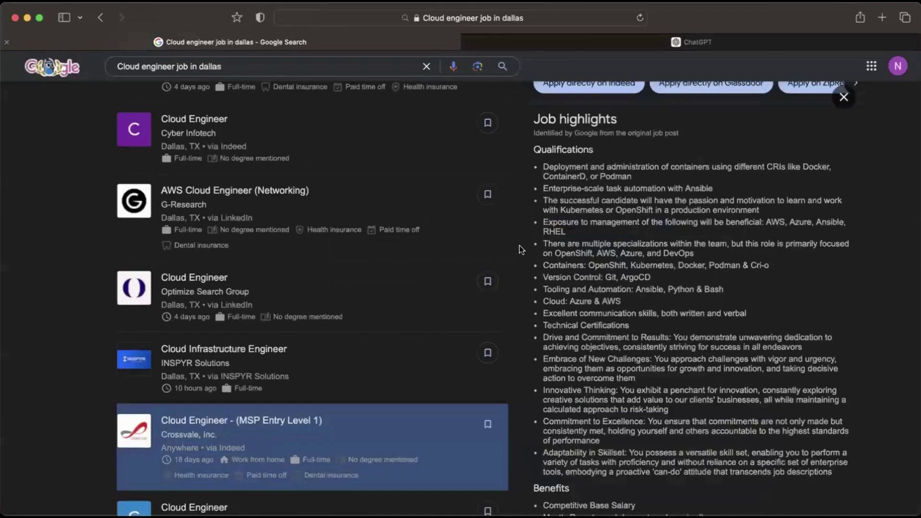
{"action": "scroll", "coordinate": [551, 302], "scroll_direction": "up", "scroll_amount": 3}
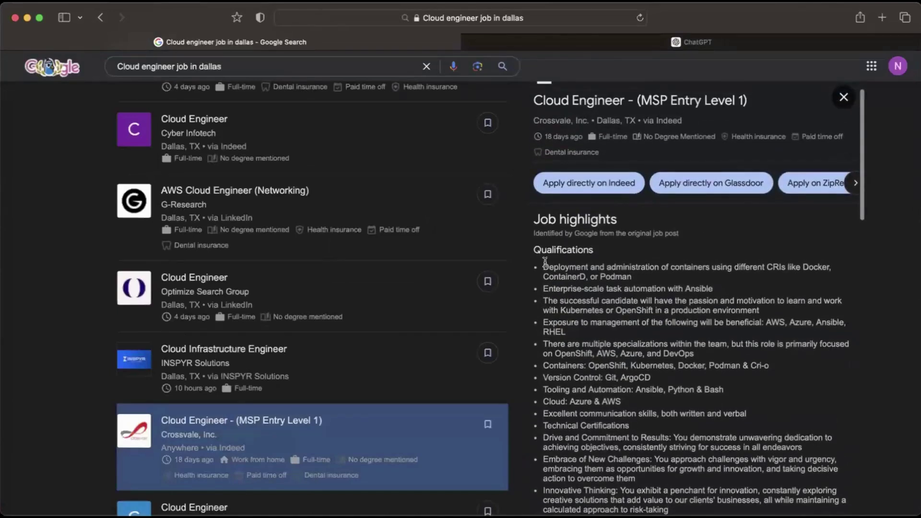
{"action": "left_click_drag", "start_coordinate": [544, 262], "coordinate": [725, 393]}
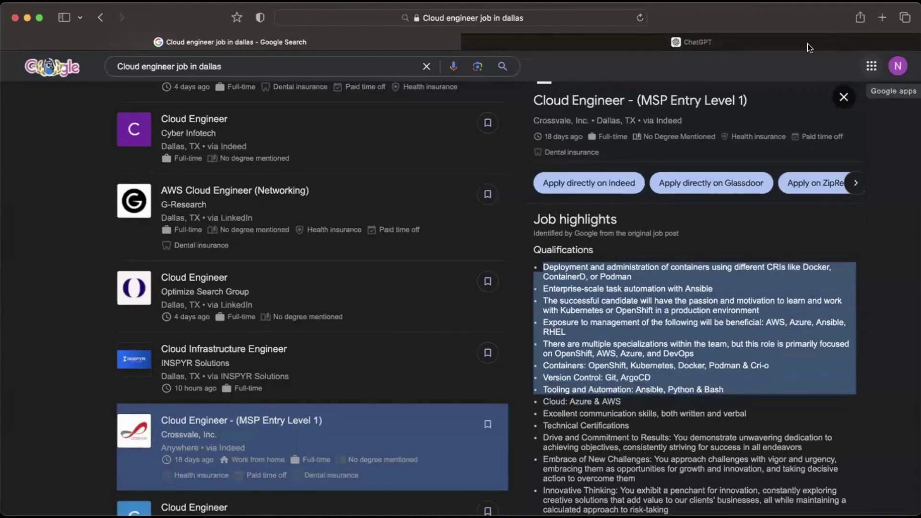
{"action": "left_click", "coordinate": [518, 44]}
{"action": "key", "text": "super+v"}
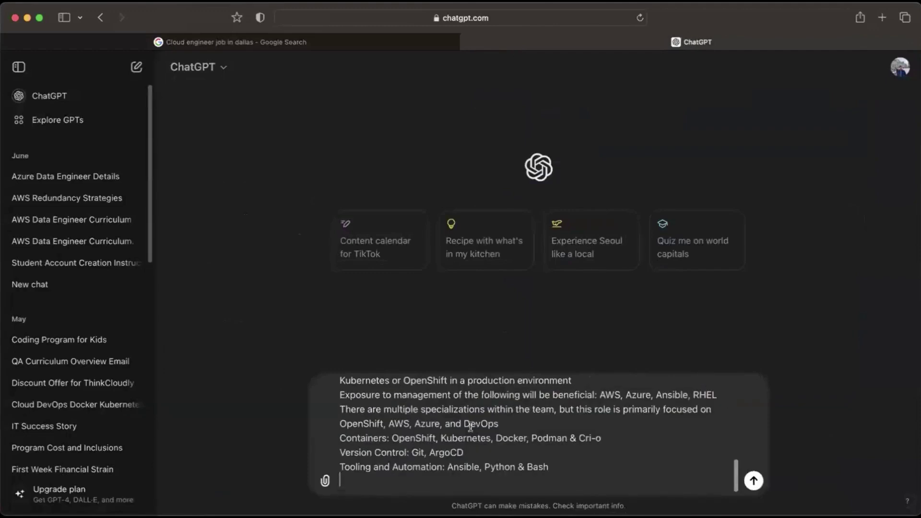
Step: Add the line "Company details: Company is google and its a Cloud devops role." at the end of the prompt
{"action": "key", "text": "shift+Return"}
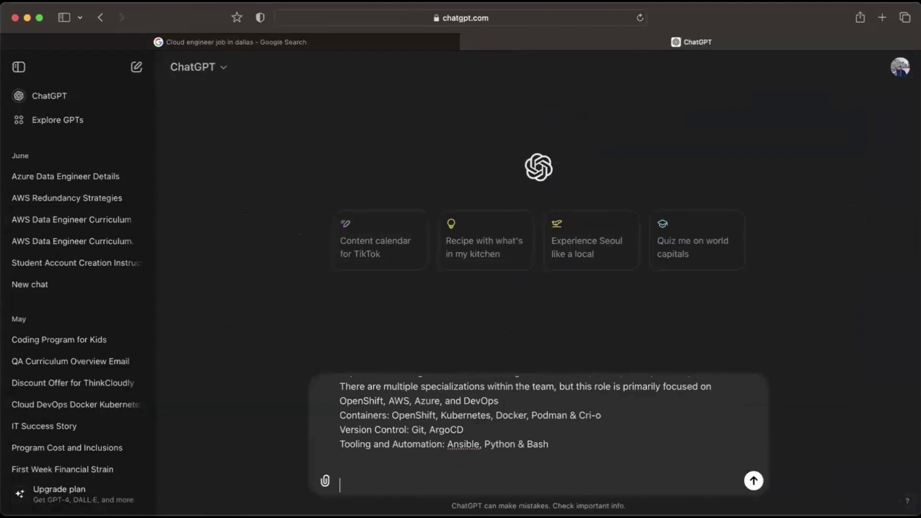
{"action": "type", "text": "Company detail"}
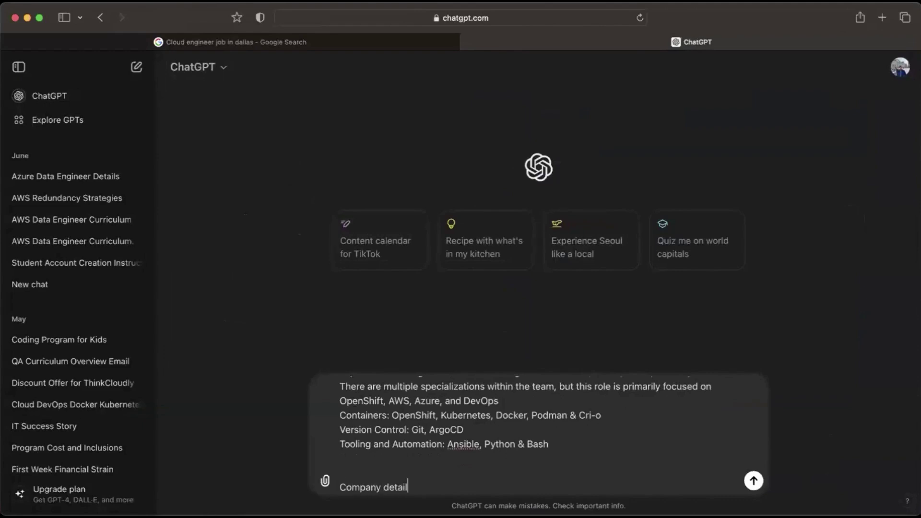
{"action": "type", "text": "s: Company is google and its a"}
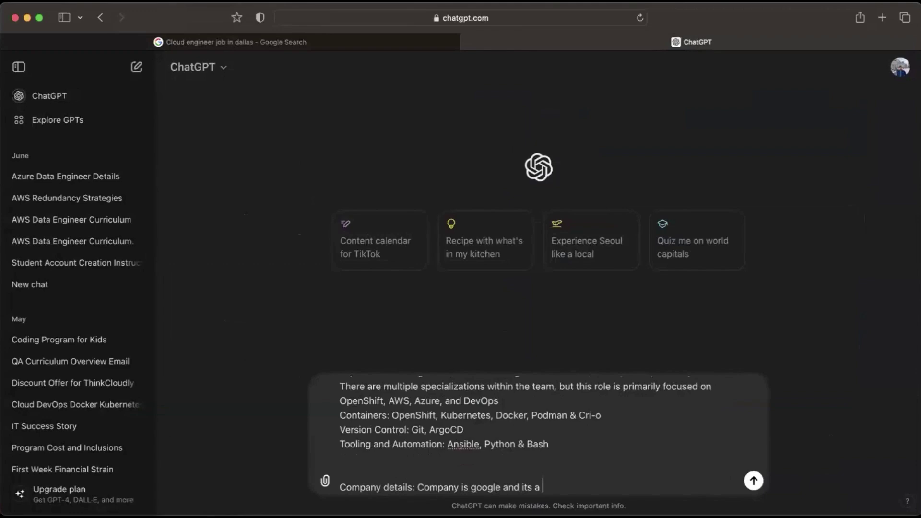
{"action": "type", "text": " Cloud devops role."}
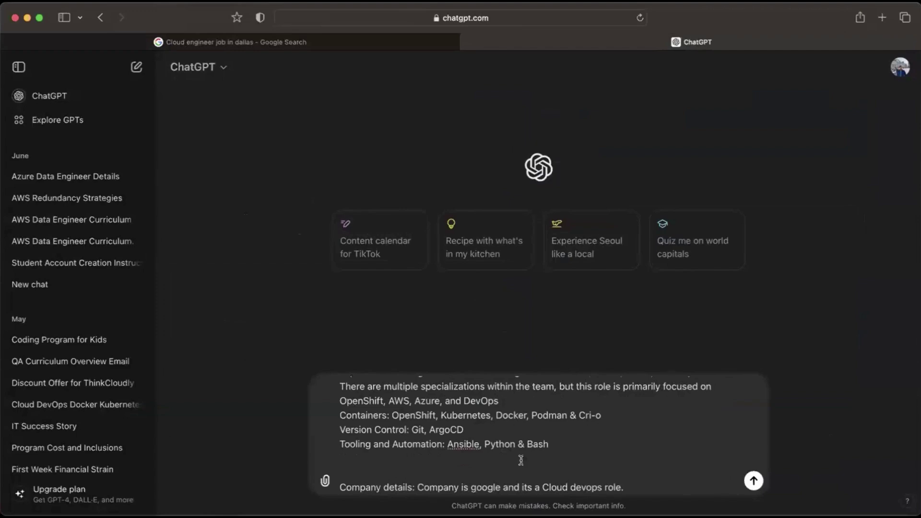
Step: Review the drafted prompt's introduction, experience, roles and responsibilities, and company details
{"action": "scroll", "coordinate": [626, 441], "scroll_direction": "up", "scroll_amount": 10}
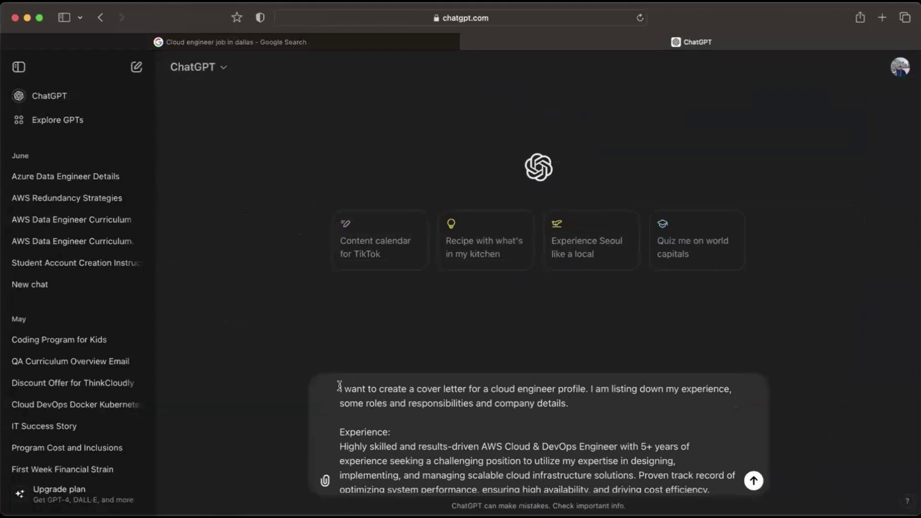
{"action": "scroll", "coordinate": [340, 386], "scroll_direction": "down", "scroll_amount": 10}
{"action": "scroll", "coordinate": [405, 456], "scroll_direction": "up", "scroll_amount": 10}
{"action": "left_click_drag", "start_coordinate": [583, 406], "coordinate": [346, 367]}
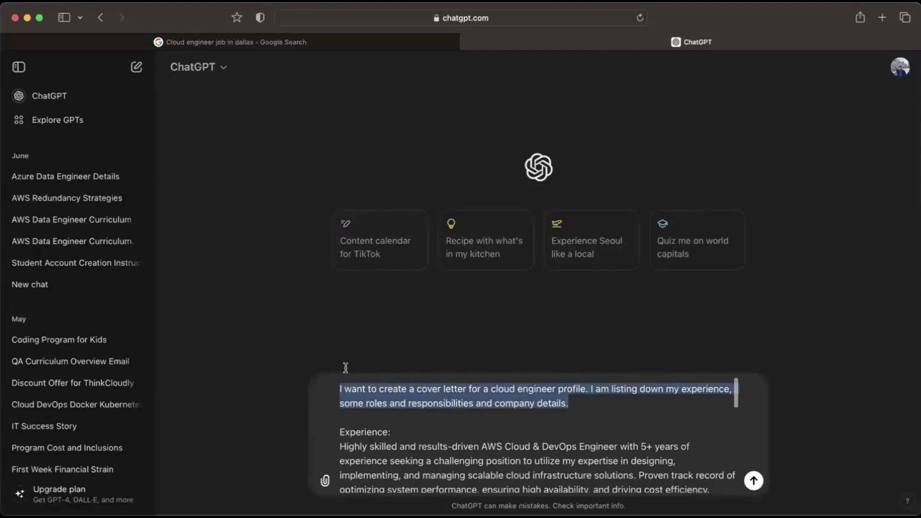
{"action": "scroll", "coordinate": [390, 454], "scroll_direction": "down", "scroll_amount": 2}
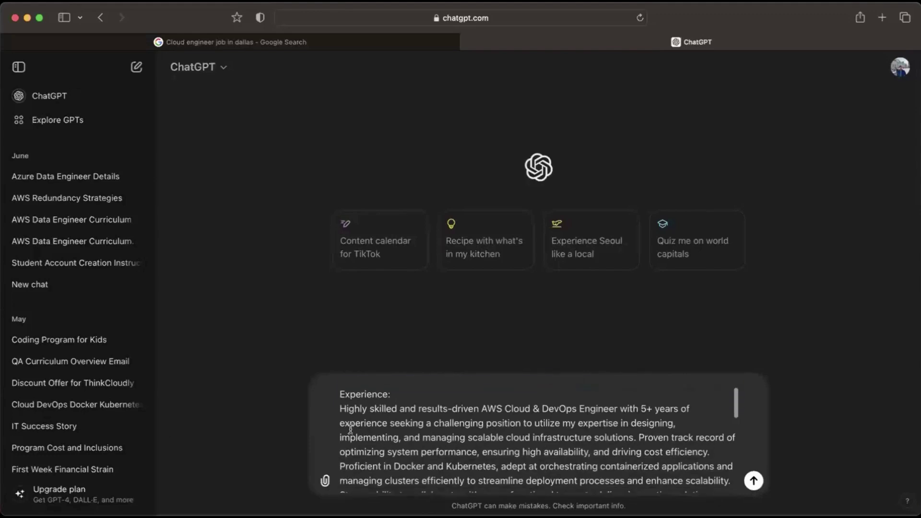
{"action": "left_click_drag", "start_coordinate": [339, 407], "coordinate": [452, 496]}
{"action": "scroll", "coordinate": [455, 460], "scroll_direction": "down", "scroll_amount": 5}
{"action": "left_click", "coordinate": [455, 461]}
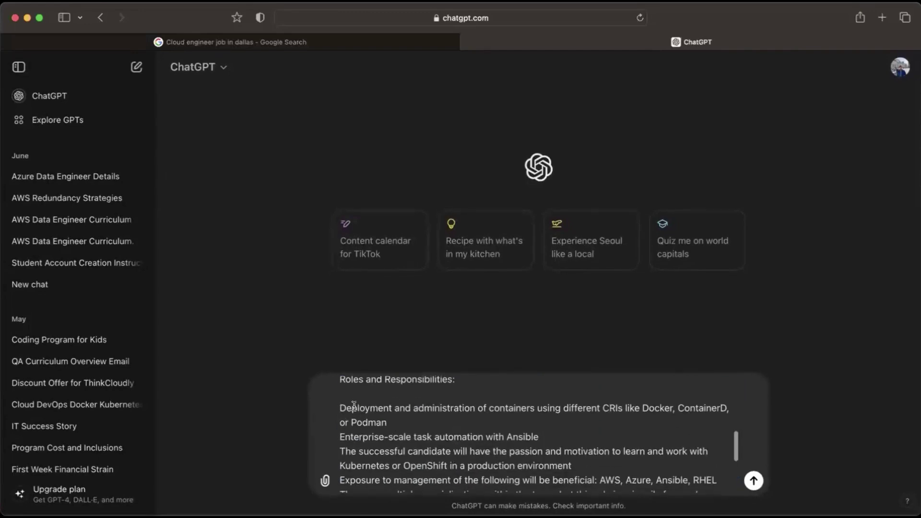
{"action": "left_click_drag", "start_coordinate": [351, 406], "coordinate": [340, 408]}
{"action": "left_click_drag", "start_coordinate": [401, 442], "coordinate": [599, 478]}
{"action": "key", "text": "BackSpace"}
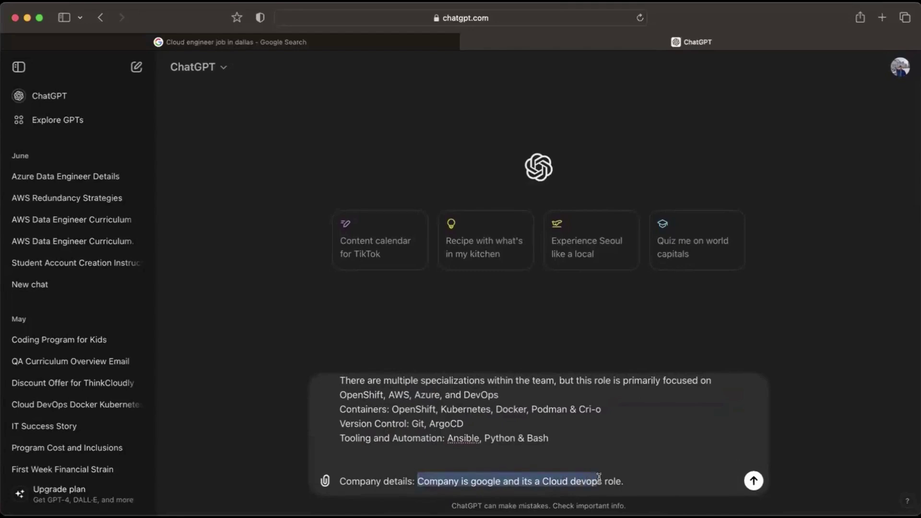
Step: Submit the finished prompt to generate the cover letter
{"action": "left_click", "coordinate": [639, 463]}
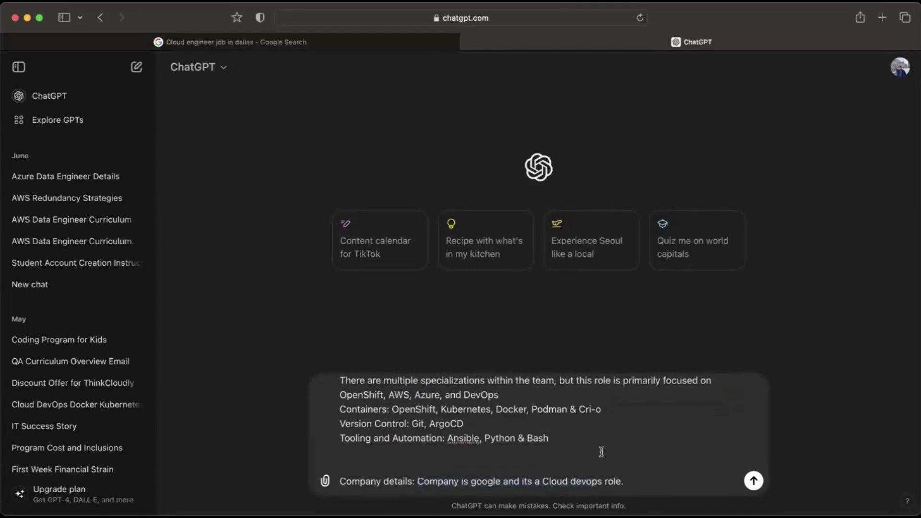
{"action": "key", "text": "Return"}
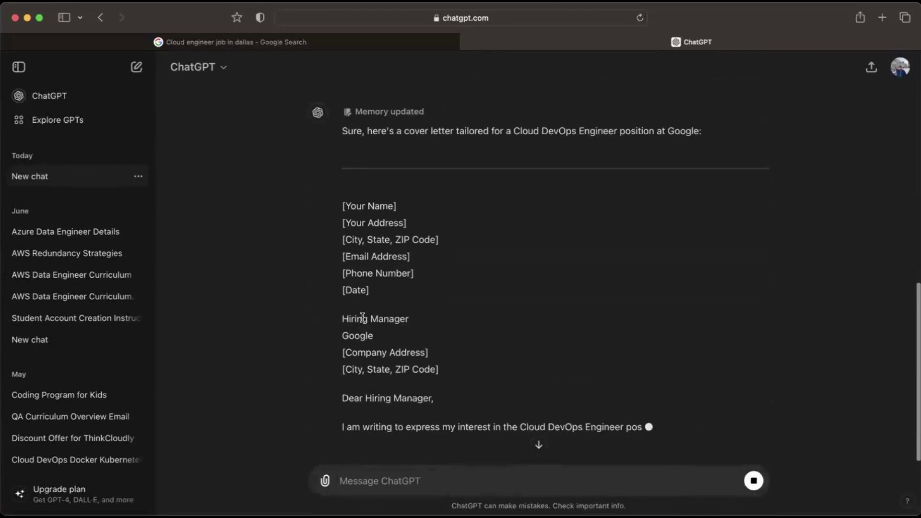
Step: Examine the generated cover letter's contact placeholders, opening paragraph and career summary
{"action": "left_click_drag", "start_coordinate": [348, 197], "coordinate": [410, 307]}
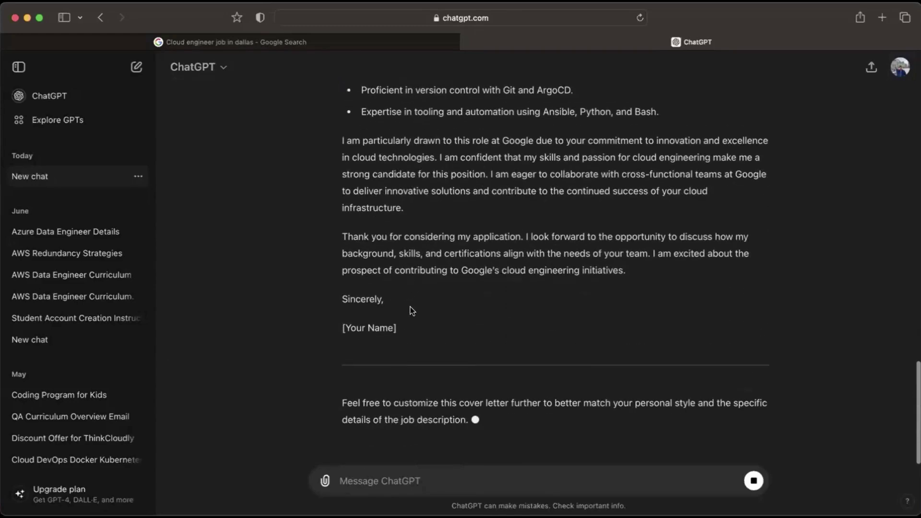
{"action": "scroll", "coordinate": [410, 309], "scroll_direction": "up", "scroll_amount": 8}
{"action": "scroll", "coordinate": [411, 307], "scroll_direction": "up", "scroll_amount": 2}
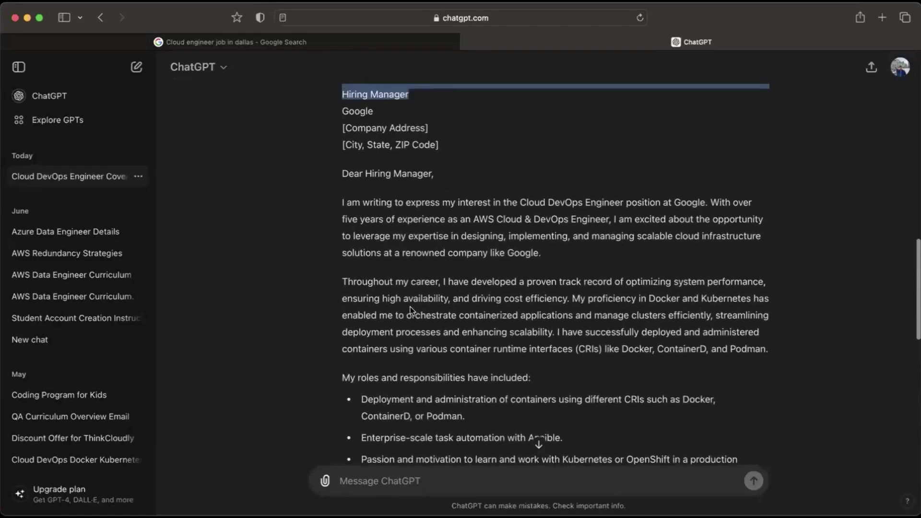
{"action": "left_click_drag", "start_coordinate": [341, 201], "coordinate": [466, 193]}
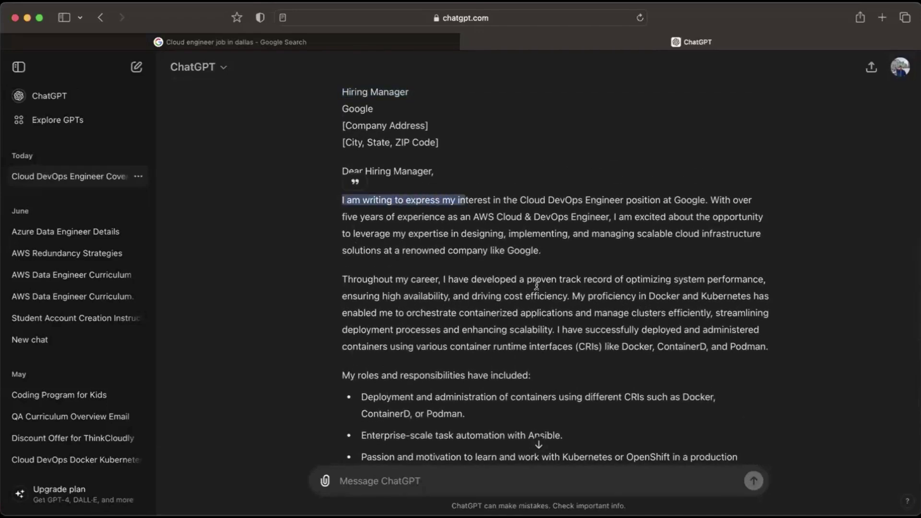
{"action": "scroll", "coordinate": [478, 352], "scroll_direction": "down", "scroll_amount": 3}
{"action": "left_click_drag", "start_coordinate": [344, 220], "coordinate": [475, 316]}
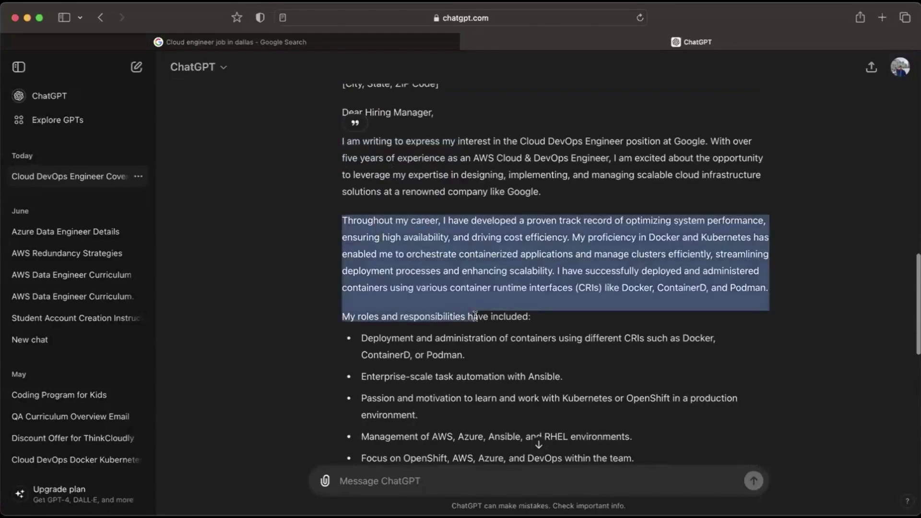
Step: Review the experience and the roles and responsibilities sections of the sent prompt for comparison with the letter
{"action": "scroll", "coordinate": [475, 316], "scroll_direction": "up", "scroll_amount": 5}
{"action": "scroll", "coordinate": [475, 315], "scroll_direction": "up", "scroll_amount": 10}
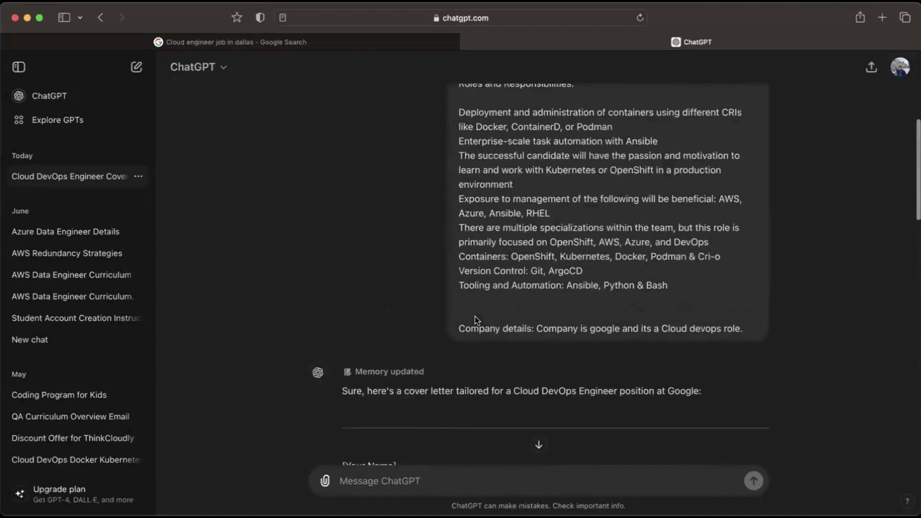
{"action": "scroll", "coordinate": [506, 342], "scroll_direction": "up", "scroll_amount": 5}
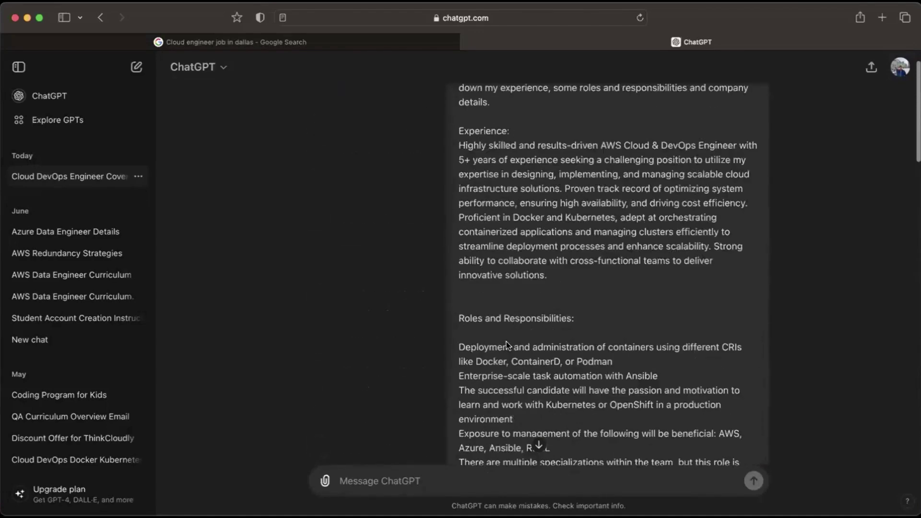
{"action": "scroll", "coordinate": [451, 205], "scroll_direction": "down", "scroll_amount": 3}
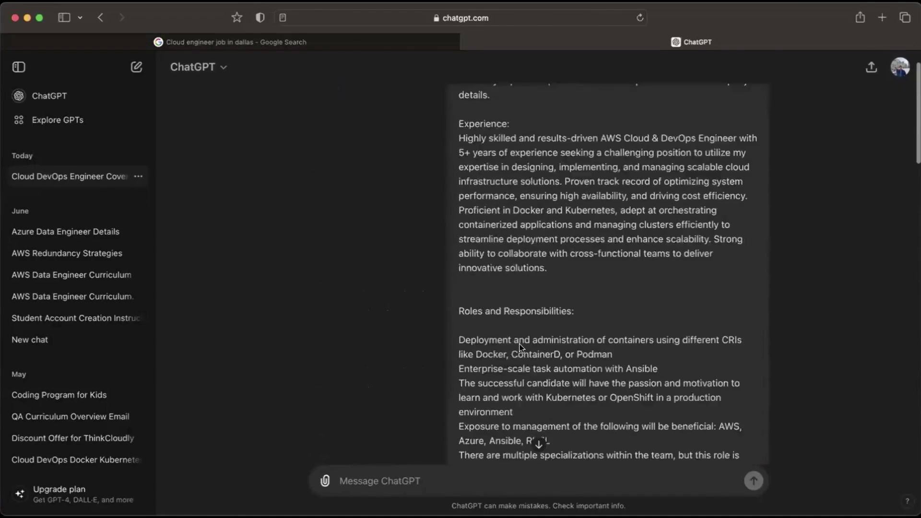
{"action": "left_click_drag", "start_coordinate": [468, 288], "coordinate": [539, 388]}
{"action": "scroll", "coordinate": [523, 351], "scroll_direction": "up", "scroll_amount": 2}
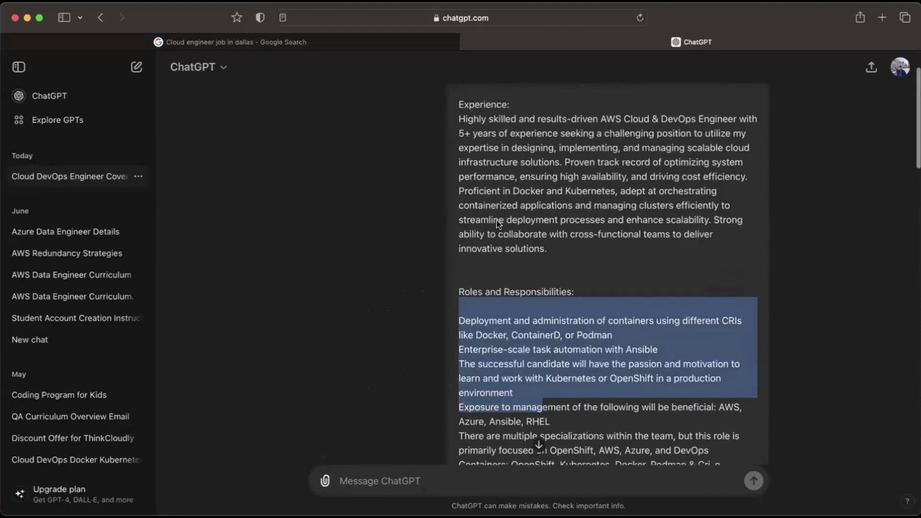
{"action": "left_click_drag", "start_coordinate": [457, 146], "coordinate": [524, 219]}
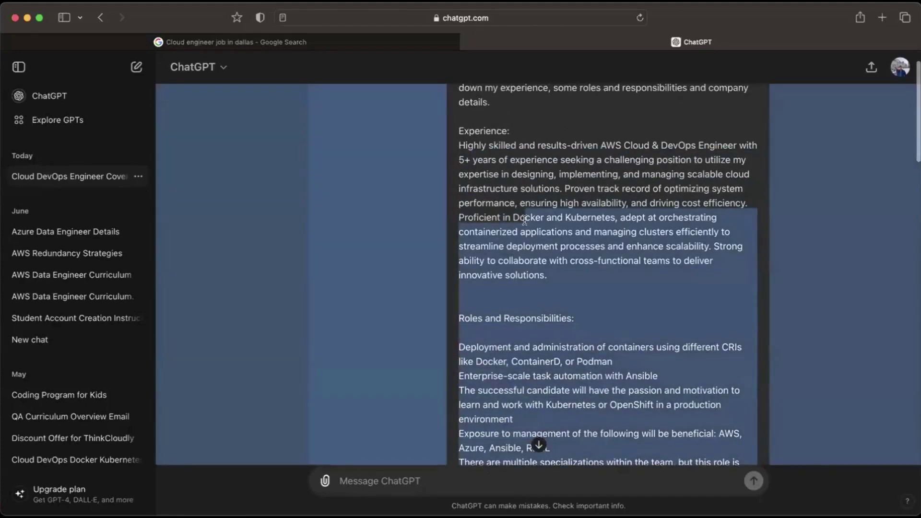
{"action": "left_click", "coordinate": [525, 220]}
{"action": "scroll", "coordinate": [526, 223], "scroll_direction": "down", "scroll_amount": 2}
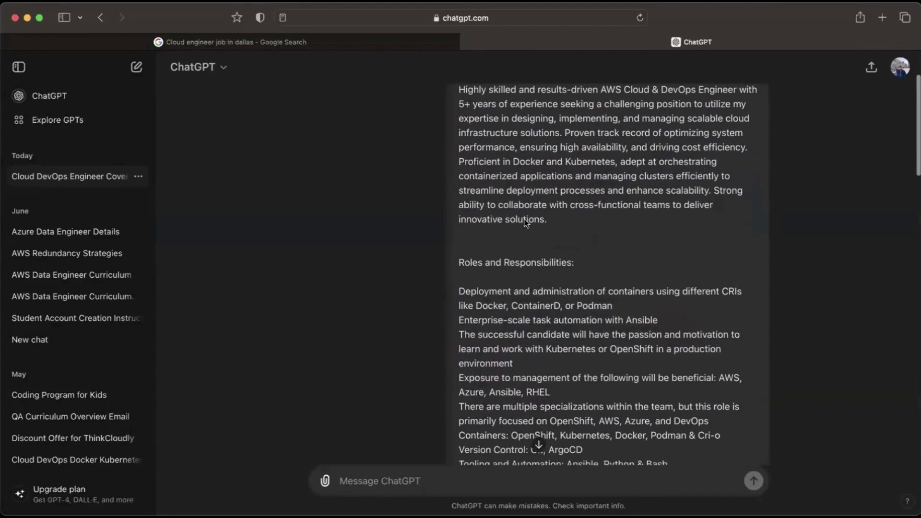
{"action": "scroll", "coordinate": [526, 229], "scroll_direction": "down", "scroll_amount": 1}
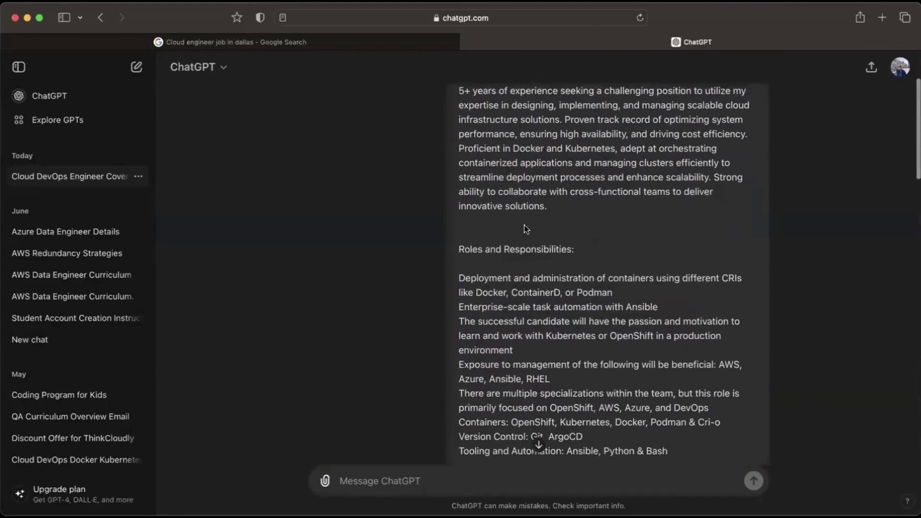
{"action": "scroll", "coordinate": [488, 186], "scroll_direction": "up", "scroll_amount": 3}
{"action": "left_click_drag", "start_coordinate": [457, 166], "coordinate": [562, 314]}
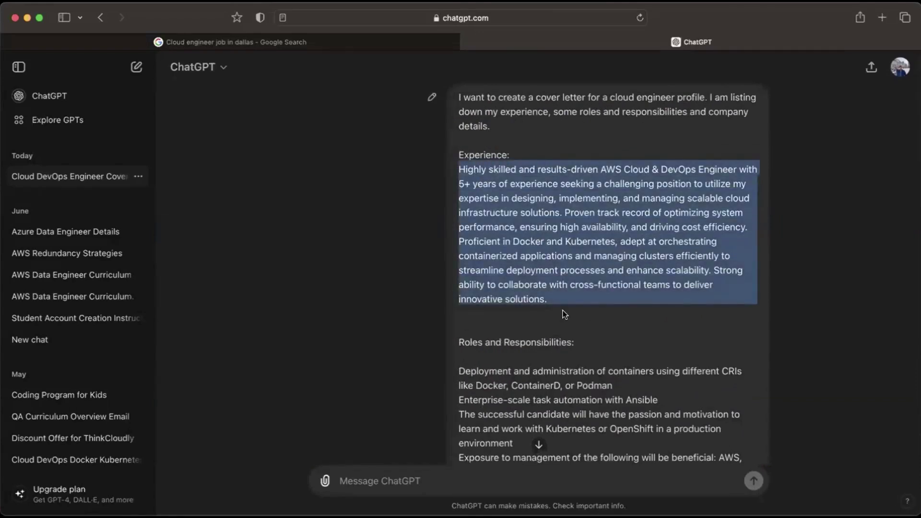
{"action": "left_click", "coordinate": [562, 312]}
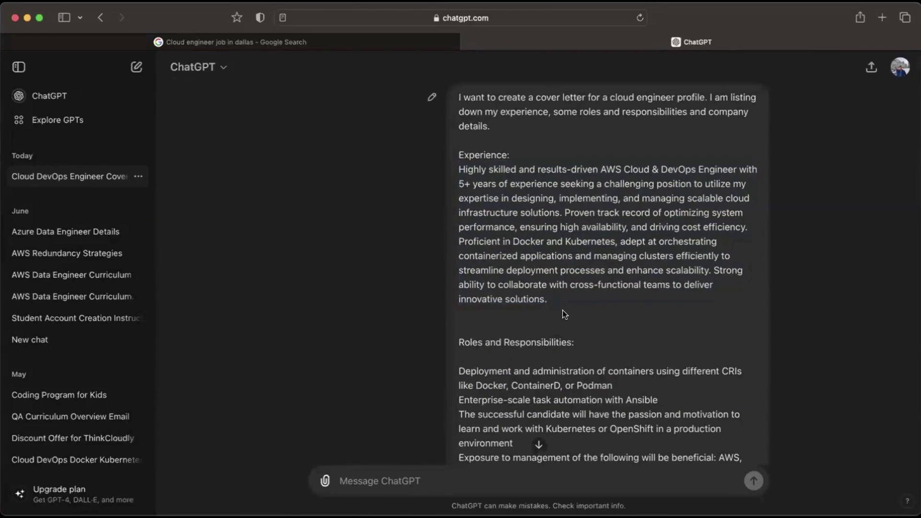
{"action": "left_click_drag", "start_coordinate": [563, 309], "coordinate": [464, 171]}
Step: Reread the generated letter from its contact placeholders through the responsibilities list to the closing paragraphs
{"action": "scroll", "coordinate": [464, 171], "scroll_direction": "down", "scroll_amount": 20}
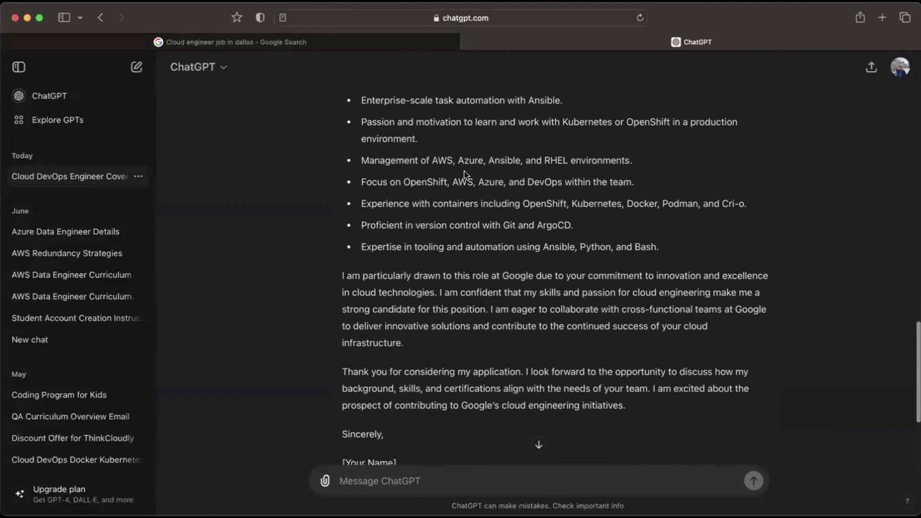
{"action": "scroll", "coordinate": [465, 265], "scroll_direction": "up", "scroll_amount": 5}
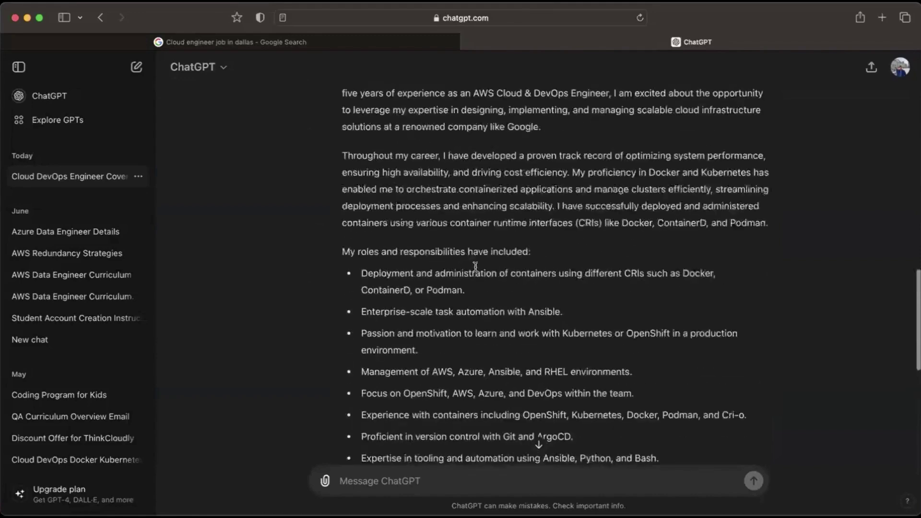
{"action": "scroll", "coordinate": [476, 266], "scroll_direction": "up", "scroll_amount": 8}
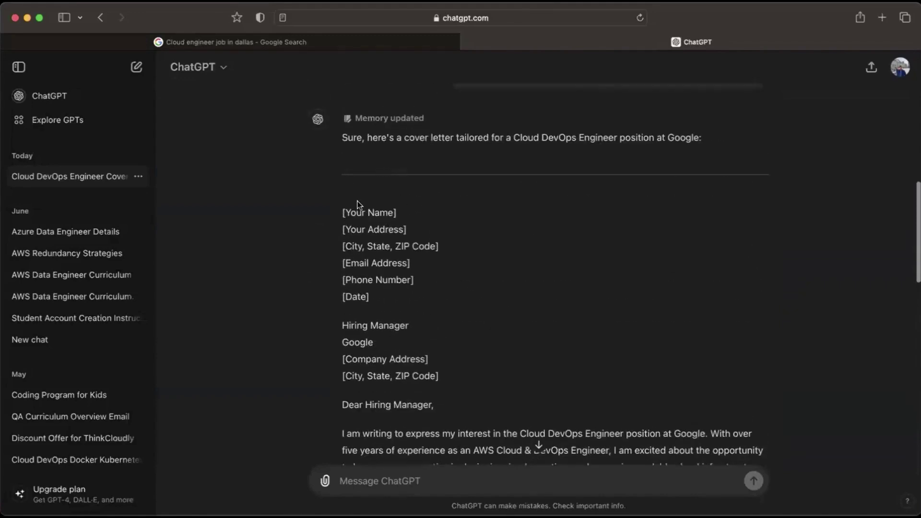
{"action": "left_click_drag", "start_coordinate": [341, 211], "coordinate": [538, 361]}
{"action": "scroll", "coordinate": [539, 379], "scroll_direction": "down", "scroll_amount": 13}
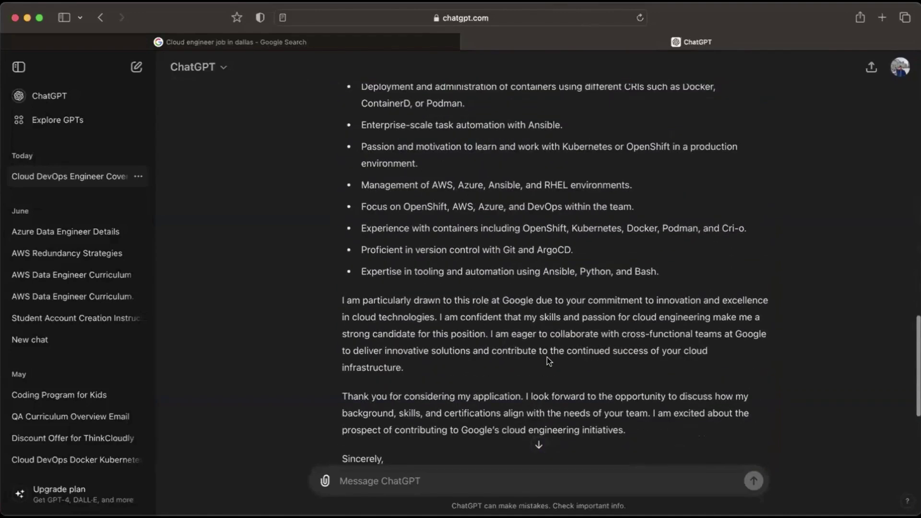
Step: Review the letter's sign-off, its roles and responsibilities list, and the closing paragraph about contributing to Google's cloud infrastructure
{"action": "scroll", "coordinate": [547, 357], "scroll_direction": "down", "scroll_amount": 2}
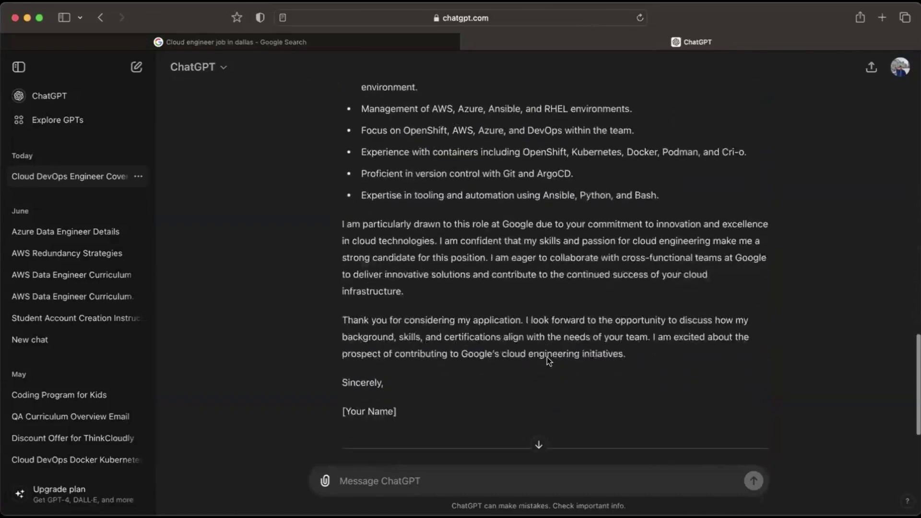
{"action": "scroll", "coordinate": [547, 357], "scroll_direction": "up", "scroll_amount": 8}
{"action": "scroll", "coordinate": [547, 357], "scroll_direction": "down", "scroll_amount": 5}
{"action": "scroll", "coordinate": [546, 356], "scroll_direction": "down", "scroll_amount": 1}
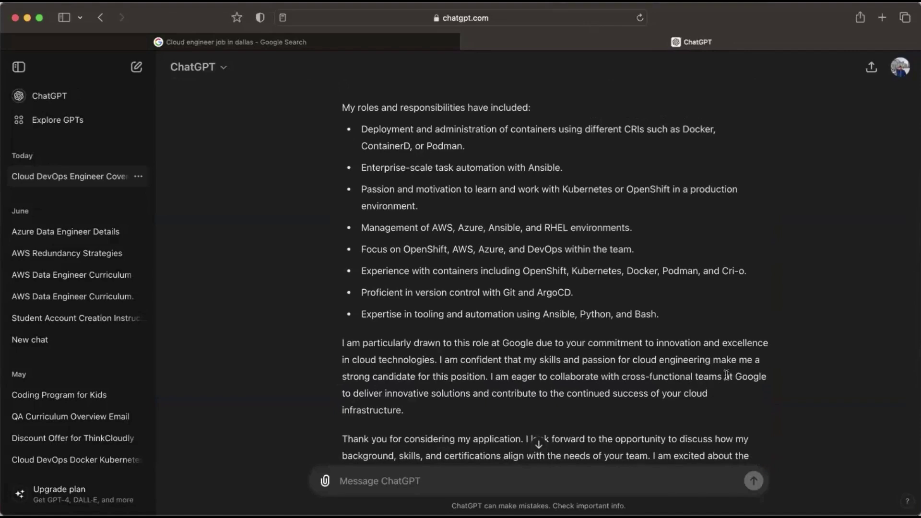
{"action": "left_click_drag", "start_coordinate": [724, 377], "coordinate": [715, 402]}
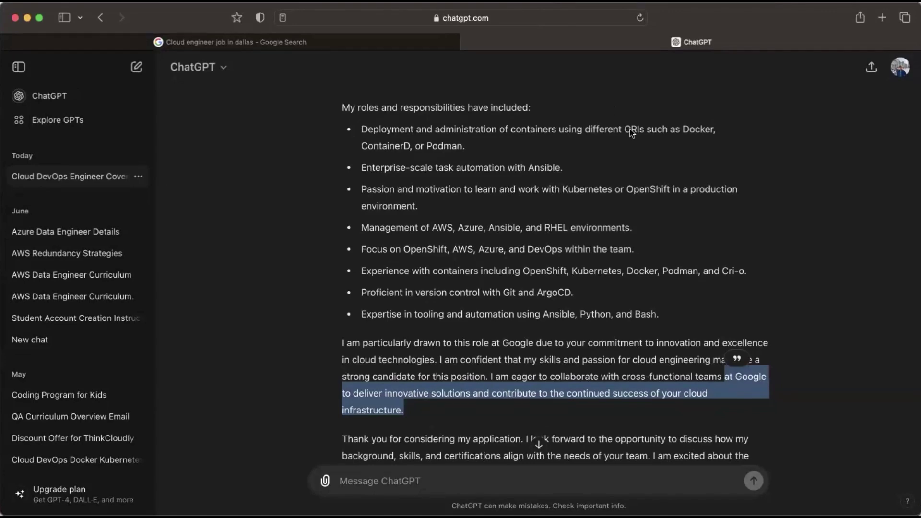
{"action": "scroll", "coordinate": [522, 259], "scroll_direction": "up", "scroll_amount": 10}
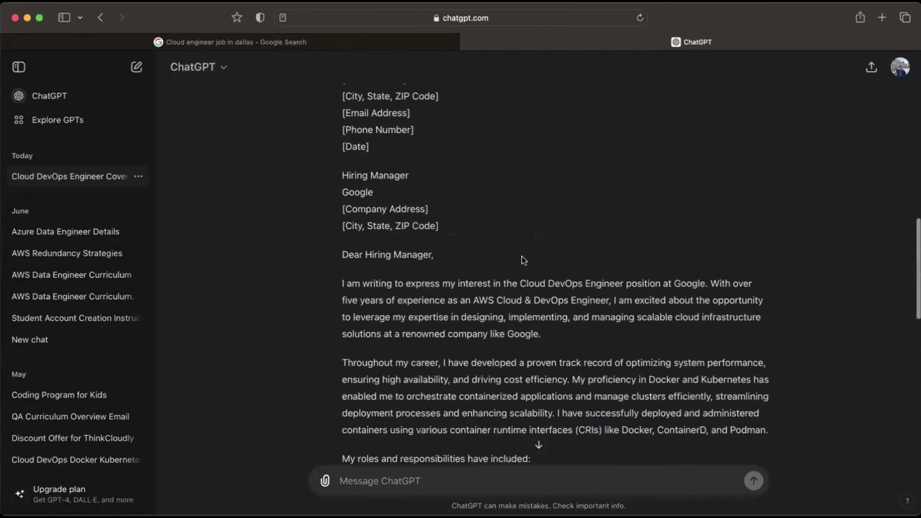
Step: Send a follow-up prompt reading "Decrease the word count to 250 words" to get a shorter cover letter
{"action": "scroll", "coordinate": [522, 259], "scroll_direction": "down", "scroll_amount": 10}
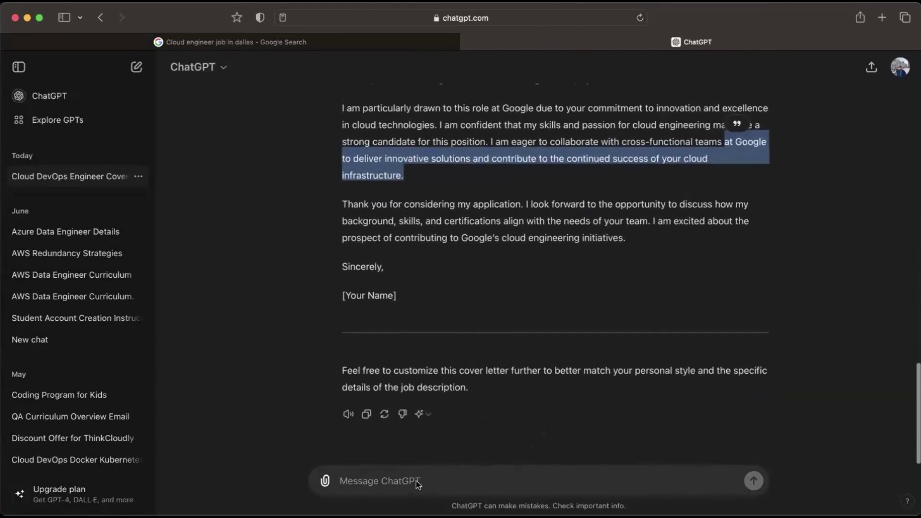
{"action": "left_click", "coordinate": [405, 483]}
{"action": "type", "text": "De"}
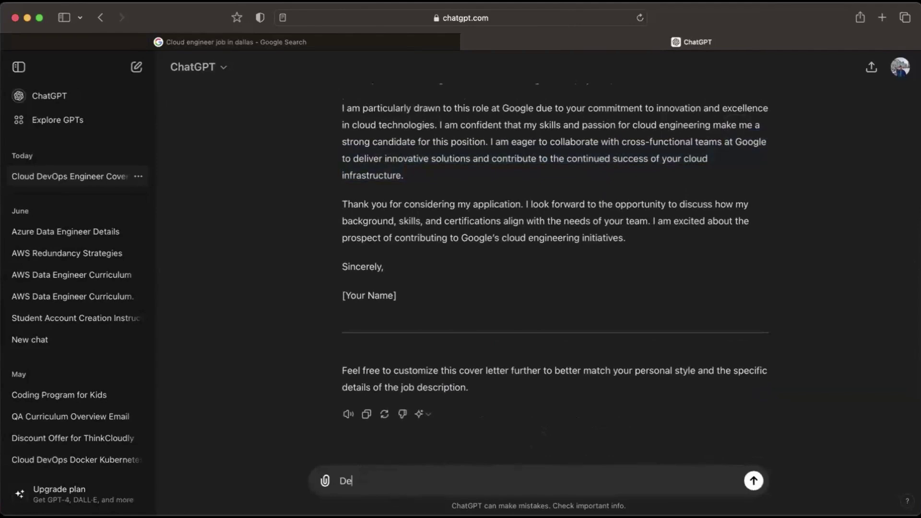
{"action": "type", "text": "crease ty"}
{"action": "key", "text": "BackSpace"}
{"action": "key", "text": "BackSpace"}
{"action": "type", "text": "the word count to "}
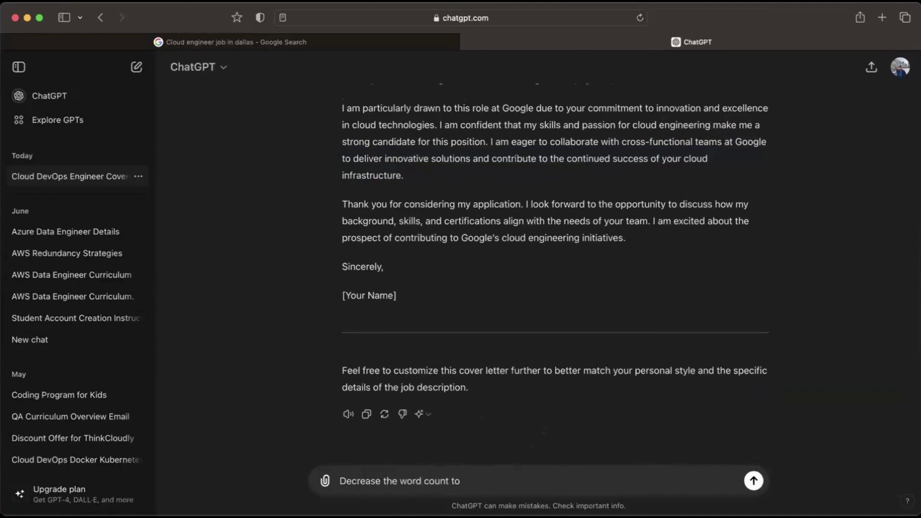
{"action": "type", "text": "250 words"}
{"action": "key", "text": "Return"}
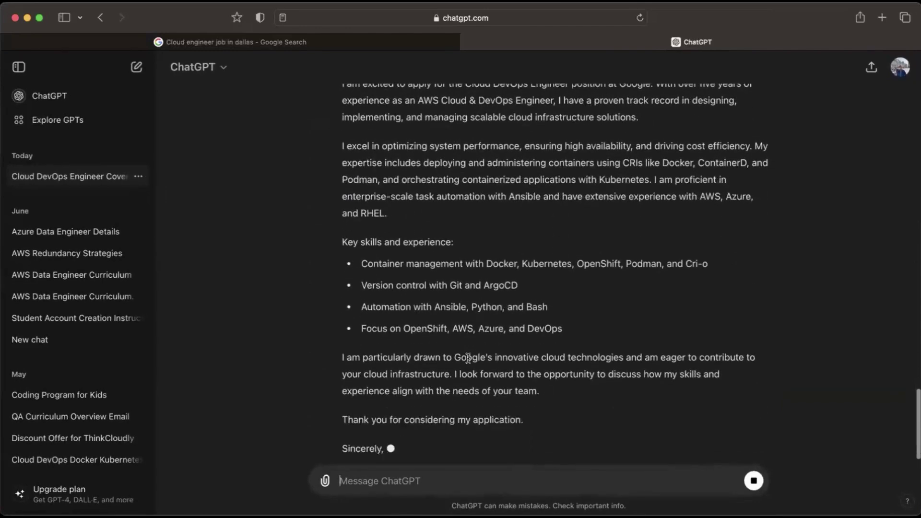
Step: Examine the shortened letter and highlight its body from the opening paragraph through the paragraph on Google's cloud technologies
{"action": "scroll", "coordinate": [468, 359], "scroll_direction": "up", "scroll_amount": 10}
{"action": "scroll", "coordinate": [468, 359], "scroll_direction": "down", "scroll_amount": 1}
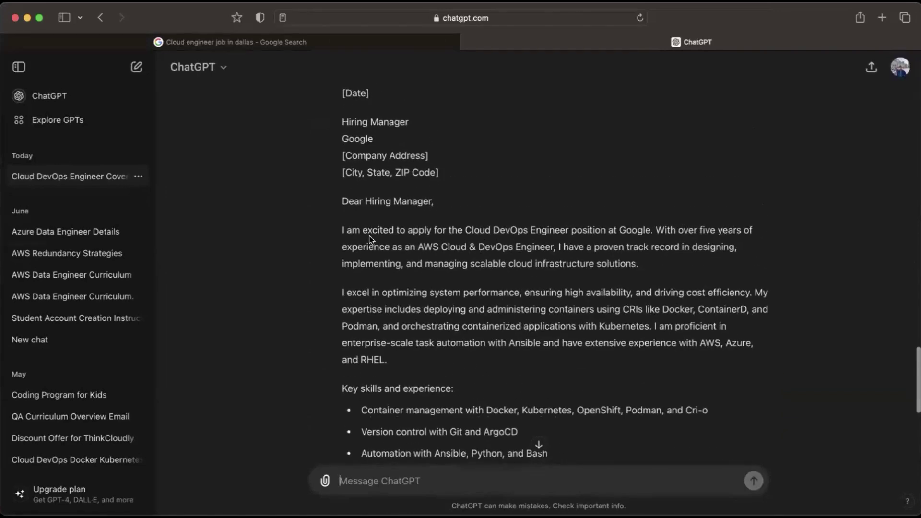
{"action": "scroll", "coordinate": [409, 233], "scroll_direction": "down", "scroll_amount": 5}
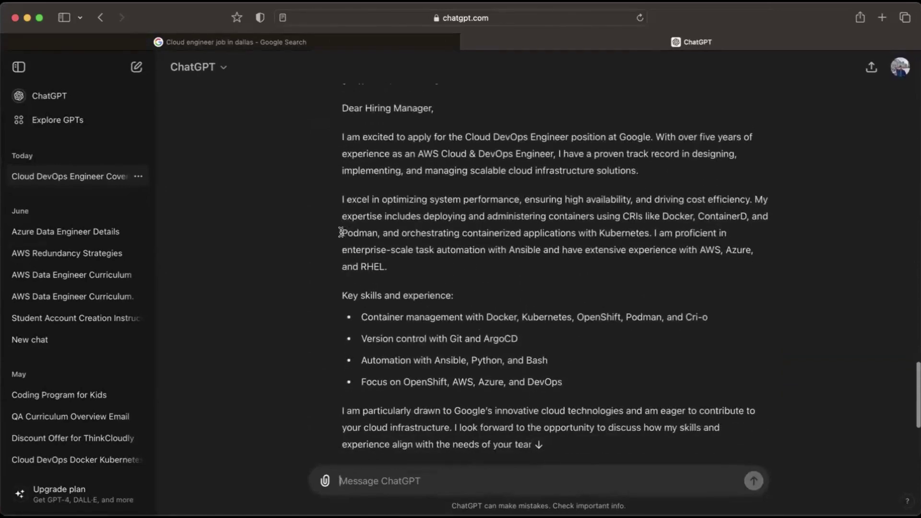
{"action": "left_click_drag", "start_coordinate": [342, 114], "coordinate": [518, 427]}
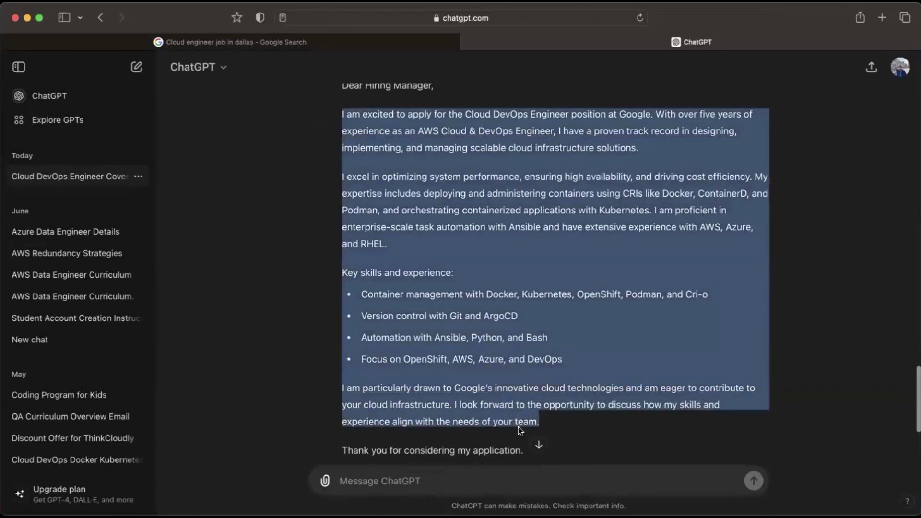
{"action": "scroll", "coordinate": [531, 374], "scroll_direction": "up", "scroll_amount": 3}
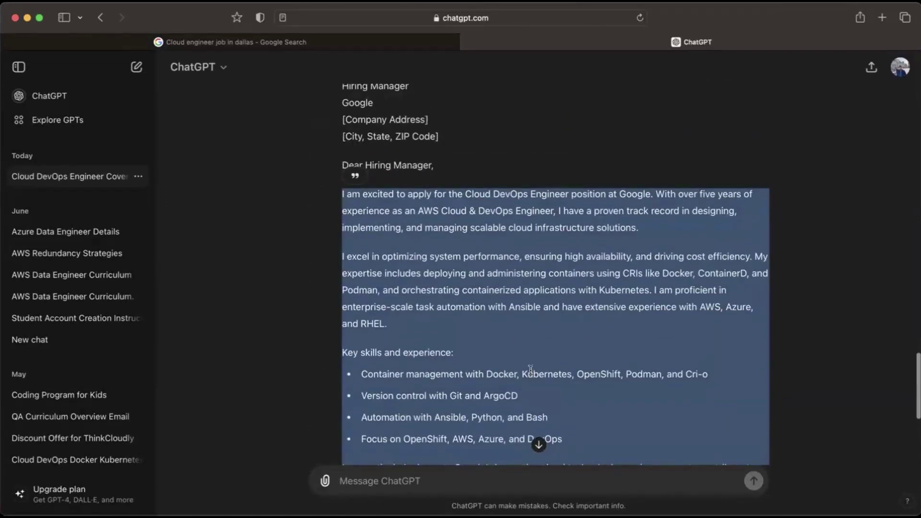
Step: Compare the original letter with the shortened version, highlighting the 250-word limit in the follow-up prompt and reading to the closing note
{"action": "scroll", "coordinate": [531, 370], "scroll_direction": "up", "scroll_amount": 20}
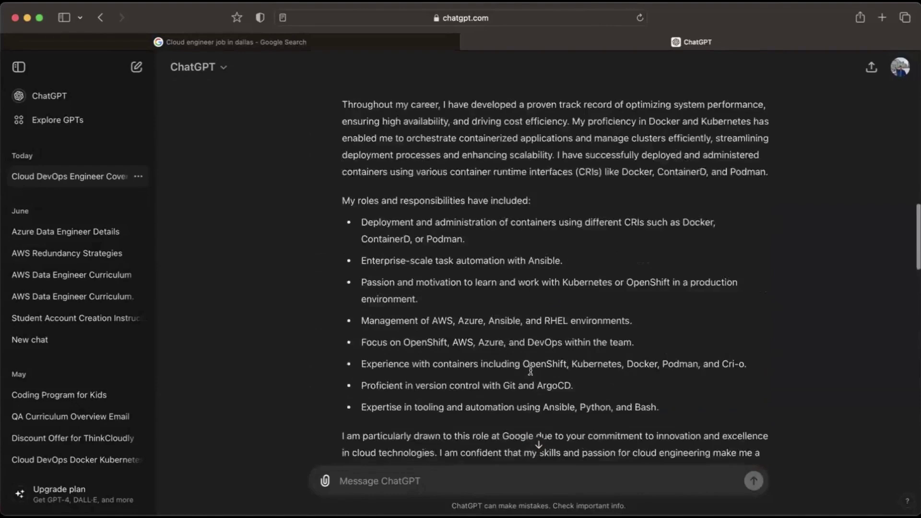
{"action": "scroll", "coordinate": [530, 370], "scroll_direction": "down", "scroll_amount": 20}
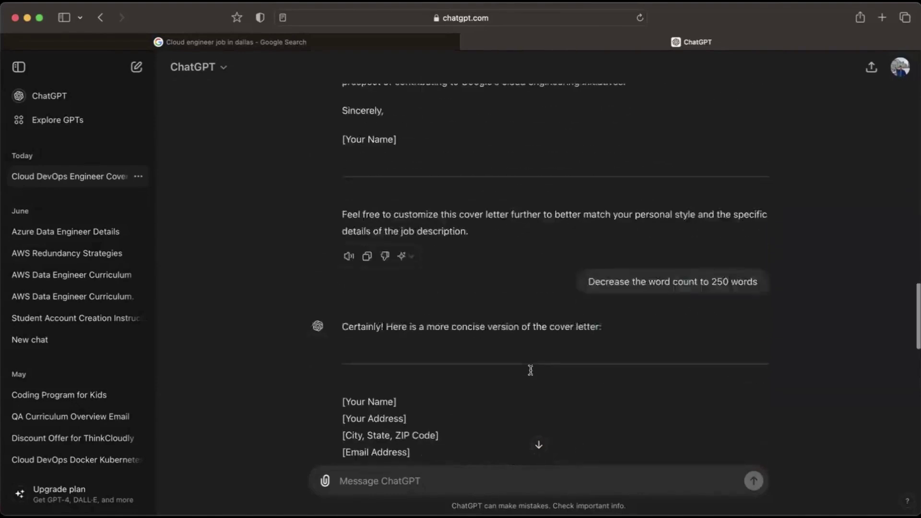
{"action": "scroll", "coordinate": [530, 371], "scroll_direction": "up", "scroll_amount": 15}
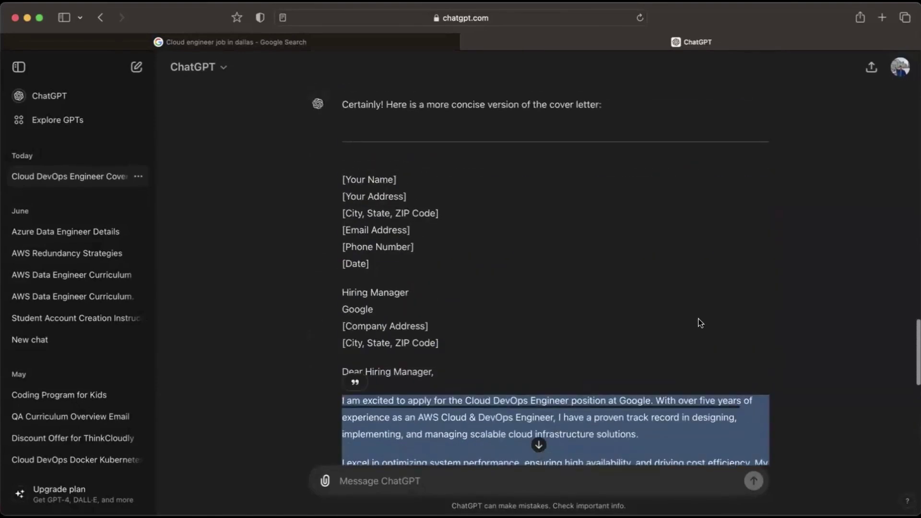
{"action": "scroll", "coordinate": [699, 331], "scroll_direction": "up", "scroll_amount": 3}
{"action": "left_click_drag", "start_coordinate": [710, 357], "coordinate": [754, 359]}
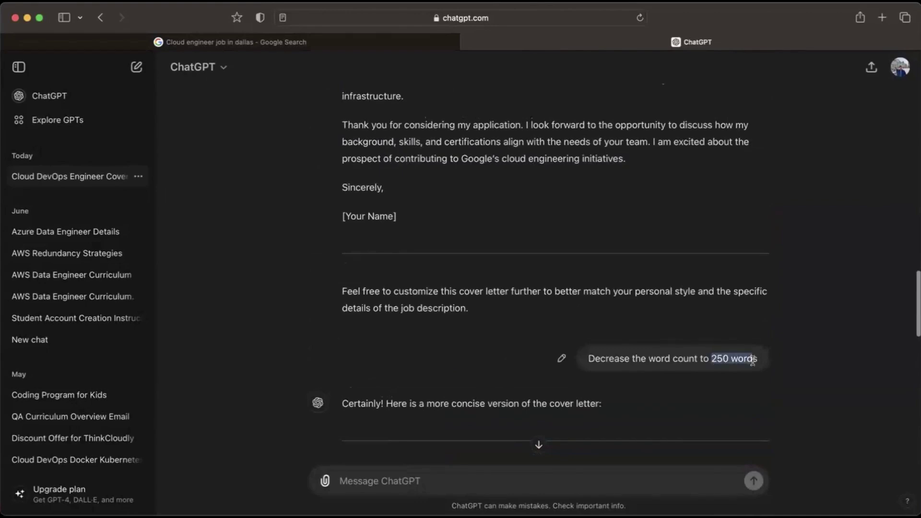
{"action": "scroll", "coordinate": [753, 361], "scroll_direction": "down", "scroll_amount": 10}
{"action": "scroll", "coordinate": [752, 360], "scroll_direction": "up", "scroll_amount": 10}
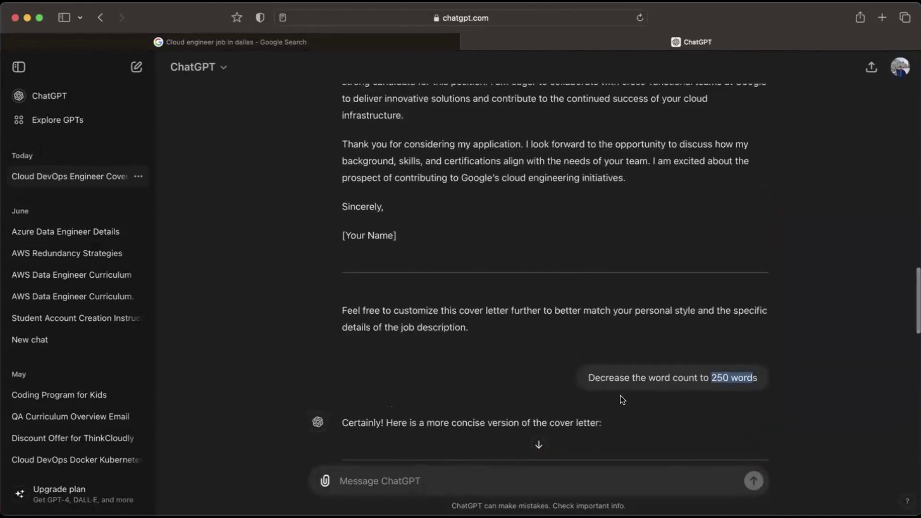
{"action": "scroll", "coordinate": [590, 386], "scroll_direction": "down", "scroll_amount": 12}
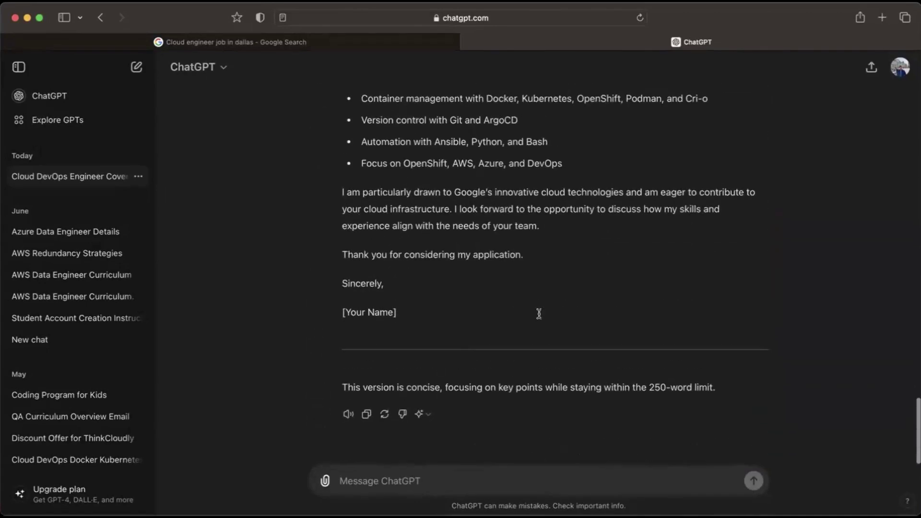